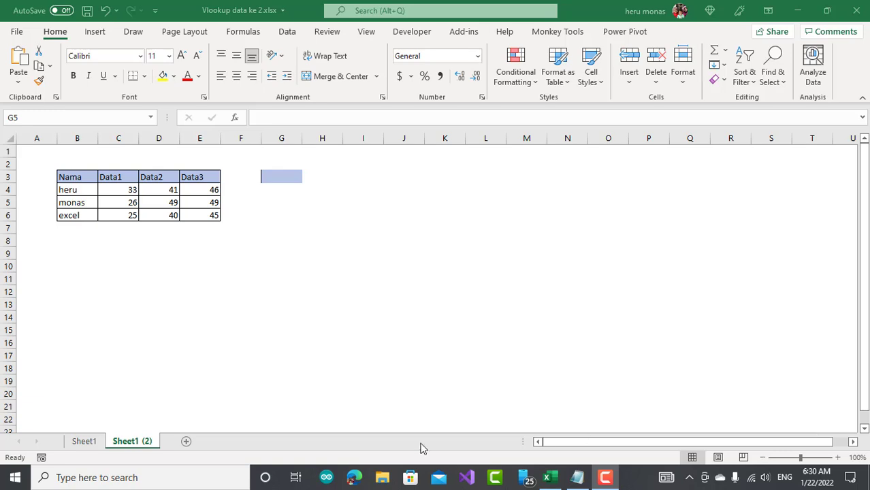
# - Read the VLOOKUP question in the Notepad note and return to the workbook to examine the data table B3:E6
pyautogui.click(576, 477)
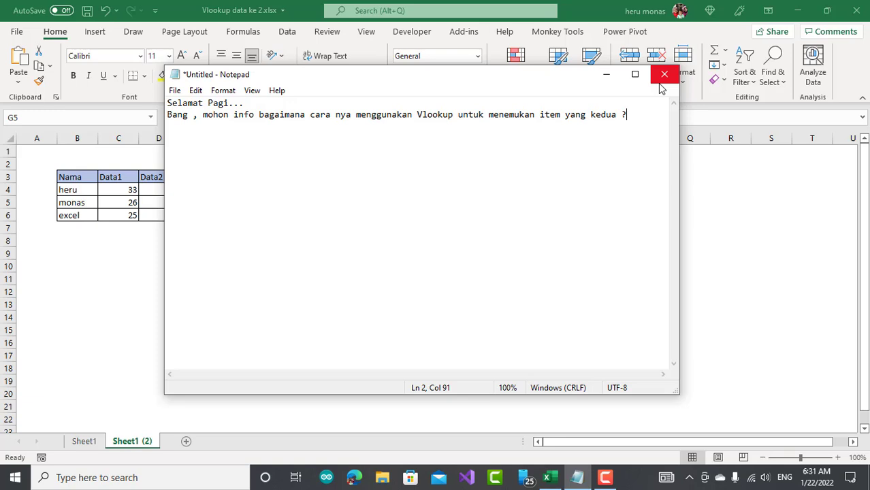
pyautogui.click(611, 81)
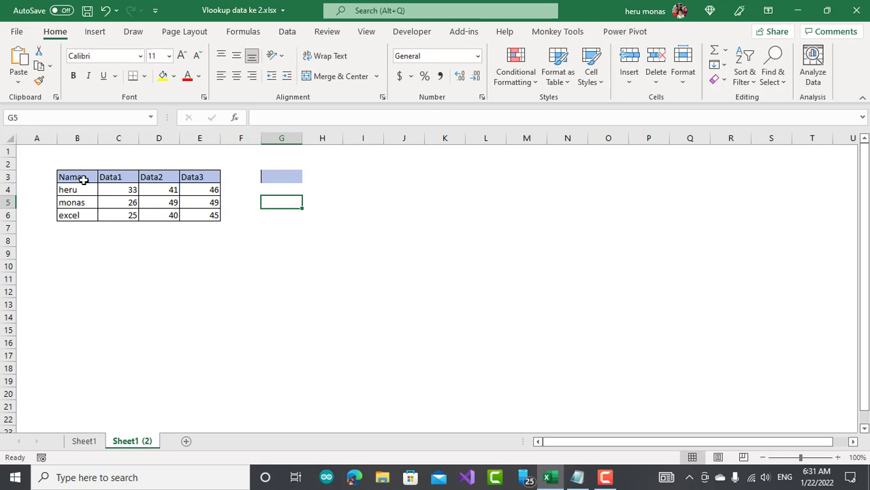
pyautogui.moveTo(83, 179); pyautogui.dragTo(214, 211)
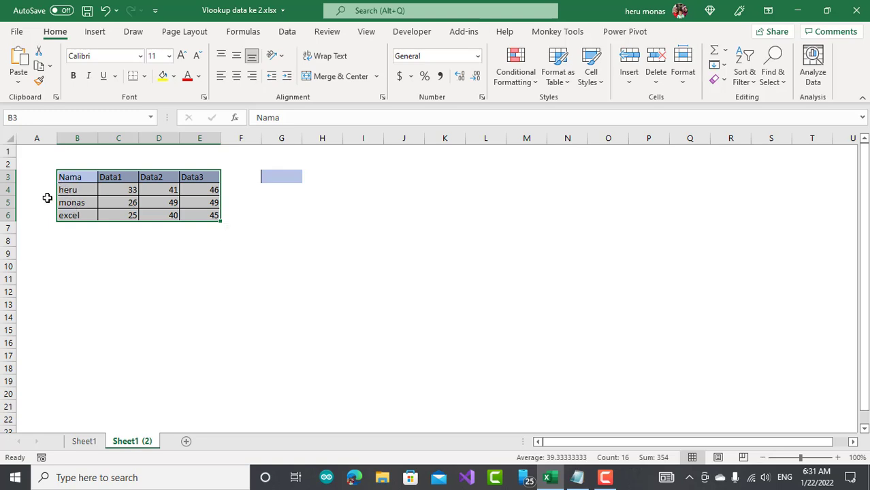
pyautogui.click(216, 238)
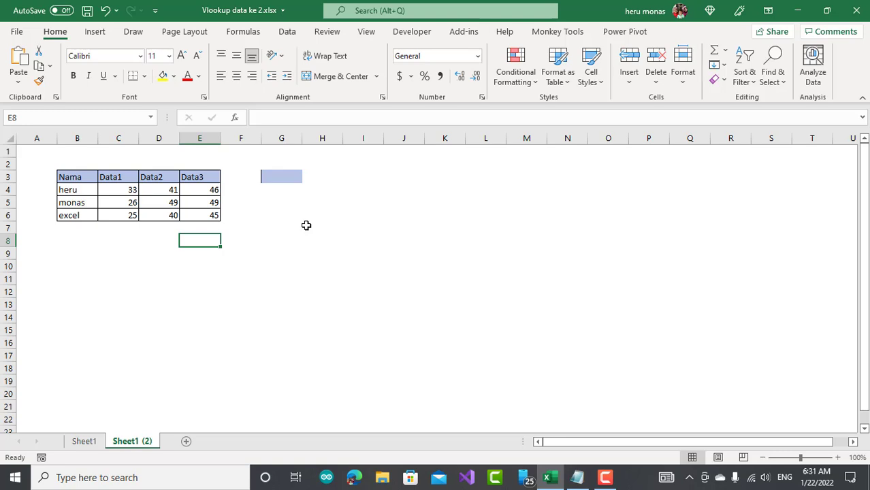
pyautogui.click(157, 175)
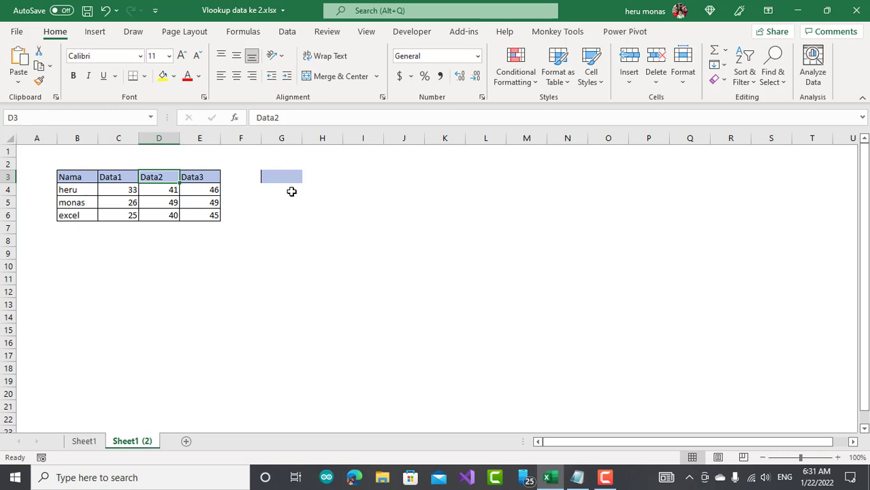
# - Enter the name listed in B5 into cell G3 as the lookup value and check its Data2 entry
pyautogui.click(289, 182)
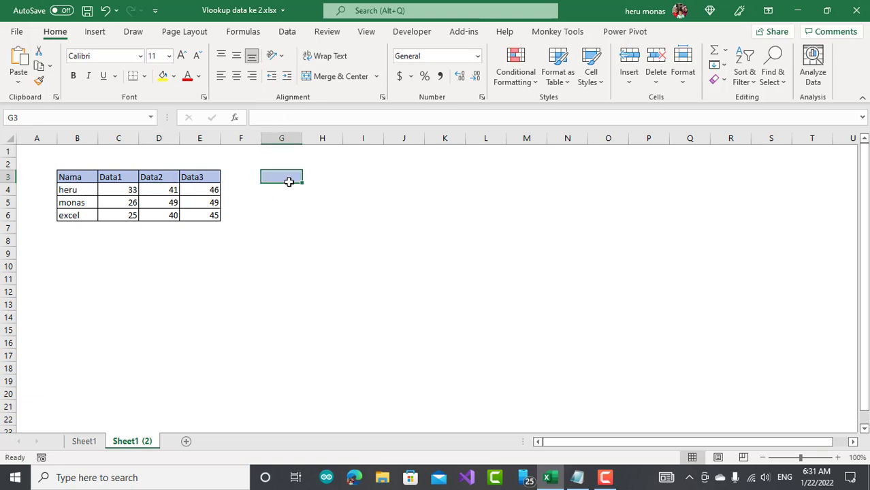
pyautogui.write('monas')
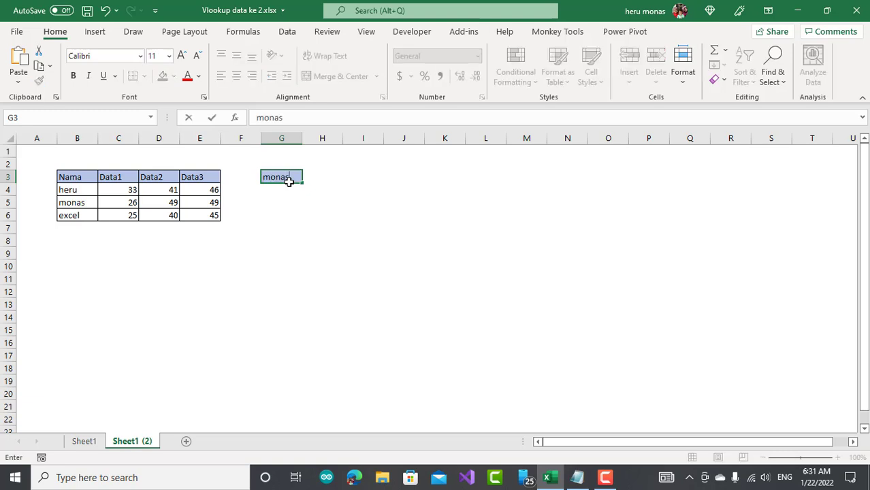
pyautogui.press('Return')
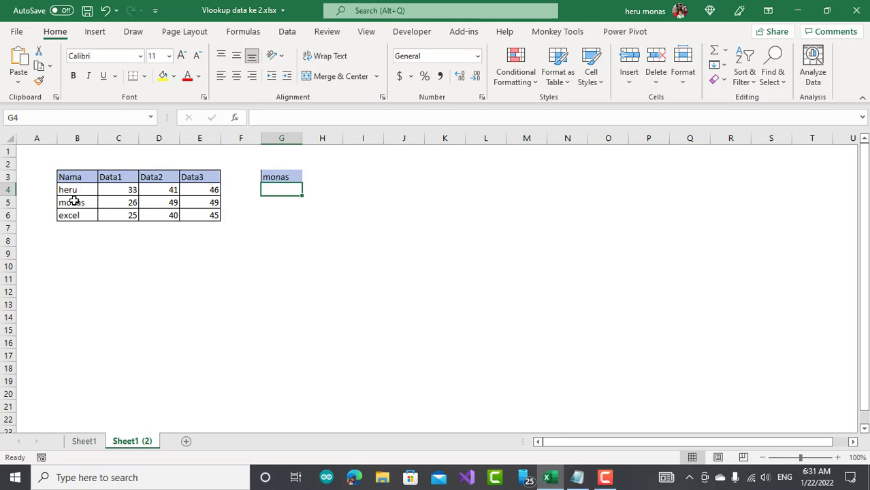
pyautogui.click(175, 204)
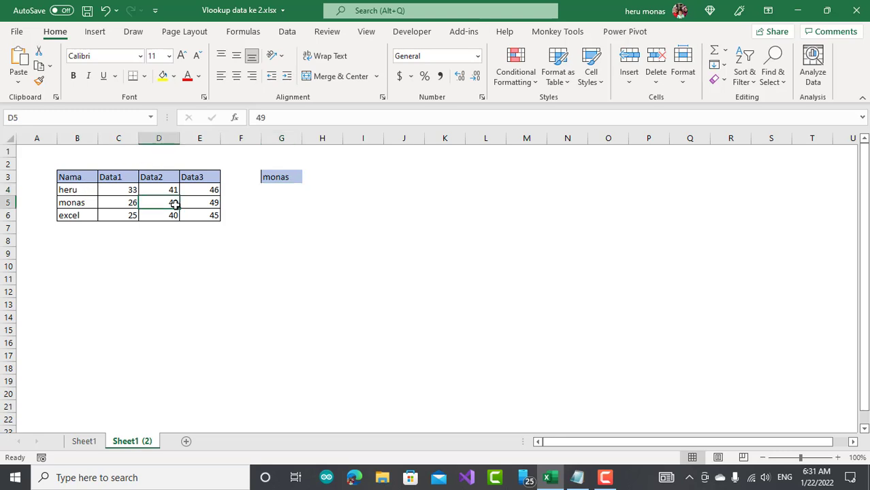
# - Enter =VLOOKUP(G3,B4:E6,3,FALSE) in G4 and compare the result with the Data2 value in D5
pyautogui.click(290, 193)
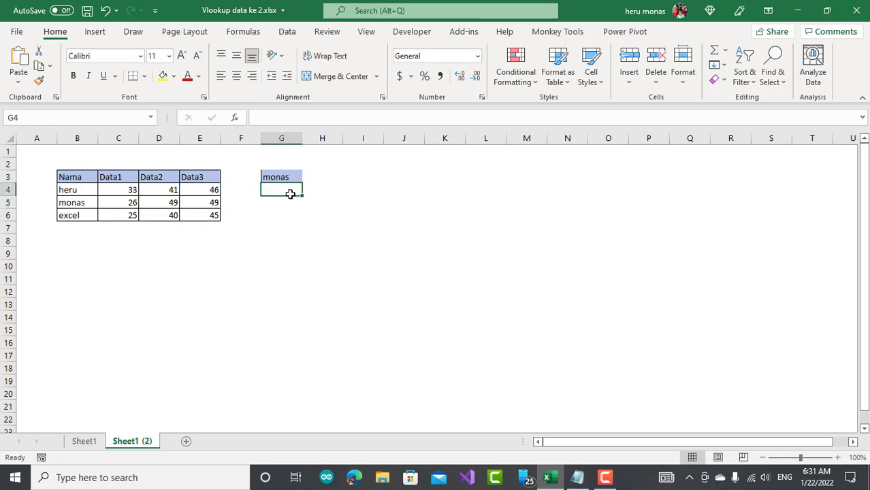
pyautogui.write('=vlo')
pyautogui.press('Tab')
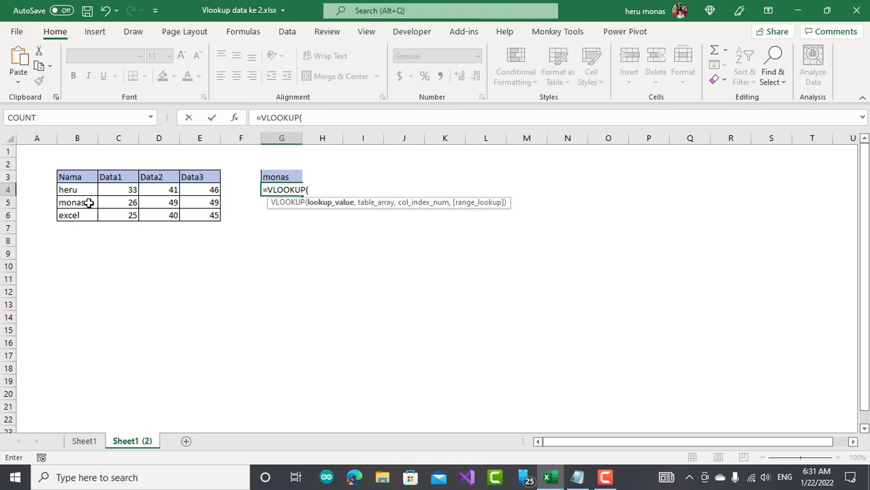
pyautogui.click(284, 176)
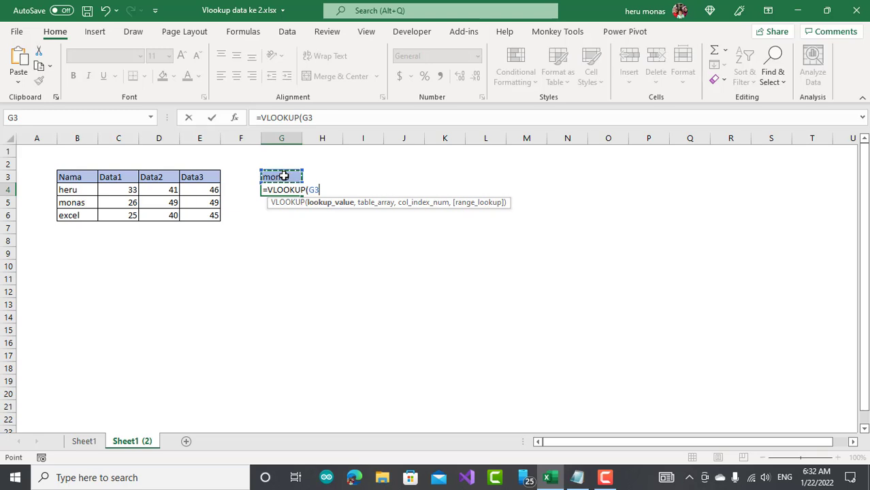
pyautogui.write(',')
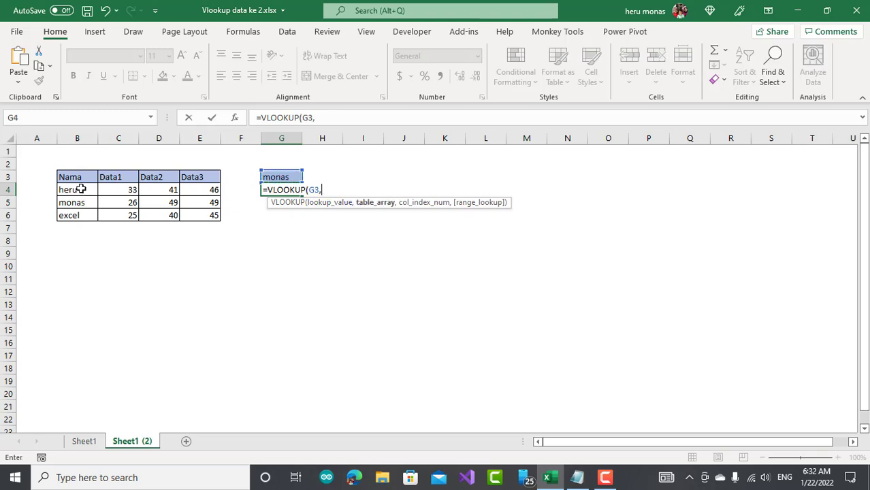
pyautogui.moveTo(80, 189); pyautogui.dragTo(202, 215)
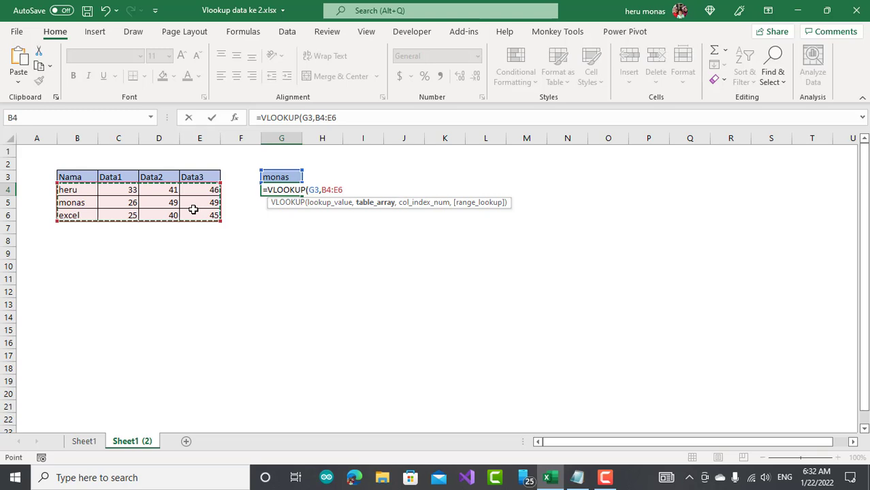
pyautogui.write(',')
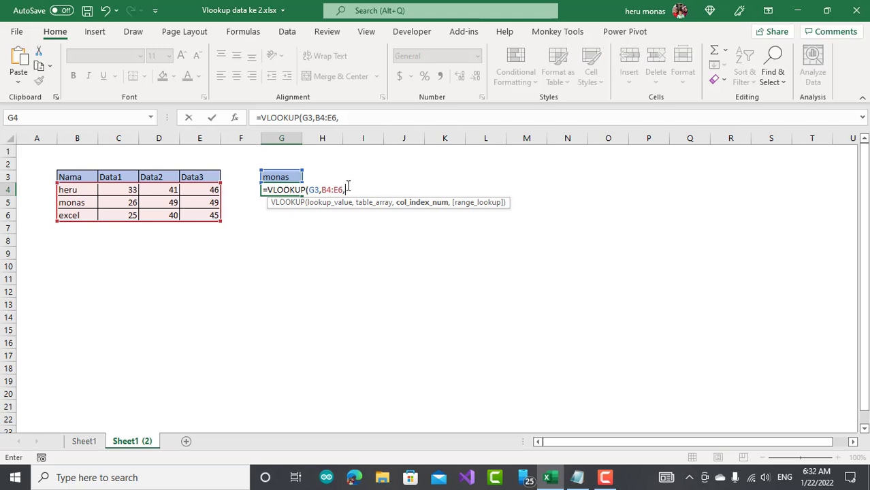
pyautogui.write('3')
pyautogui.write(',')
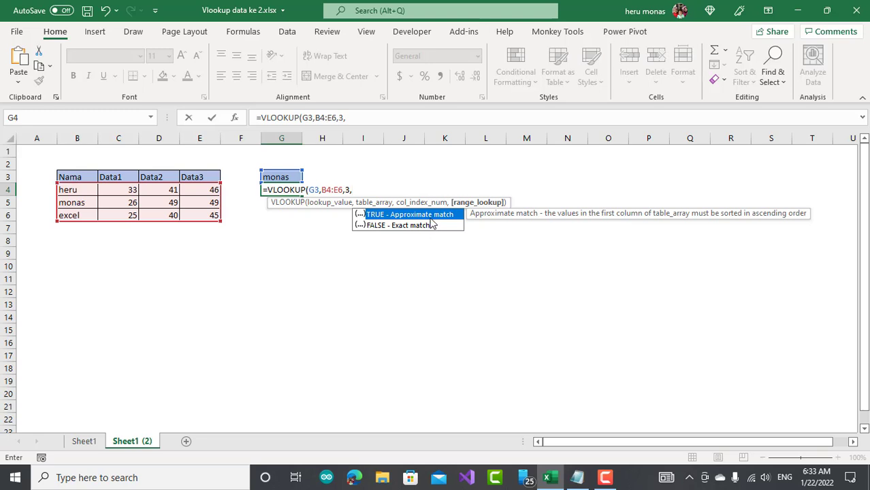
pyautogui.doubleClick(380, 225)
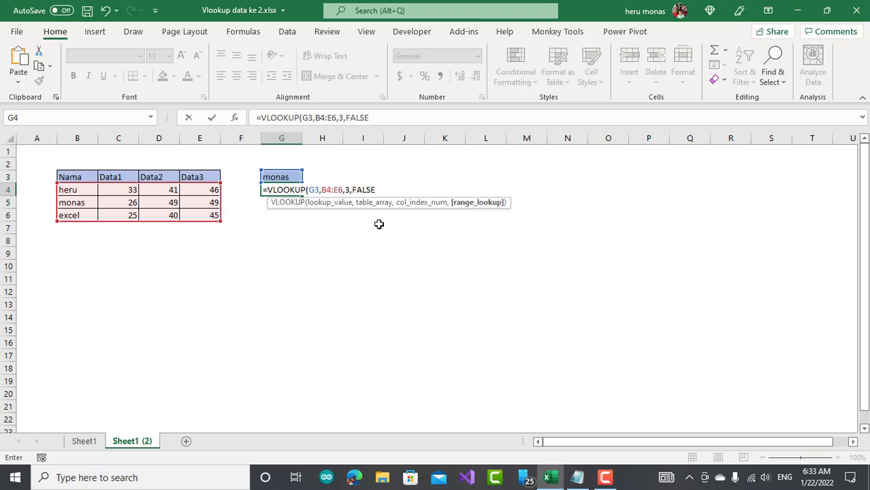
pyautogui.press('Return')
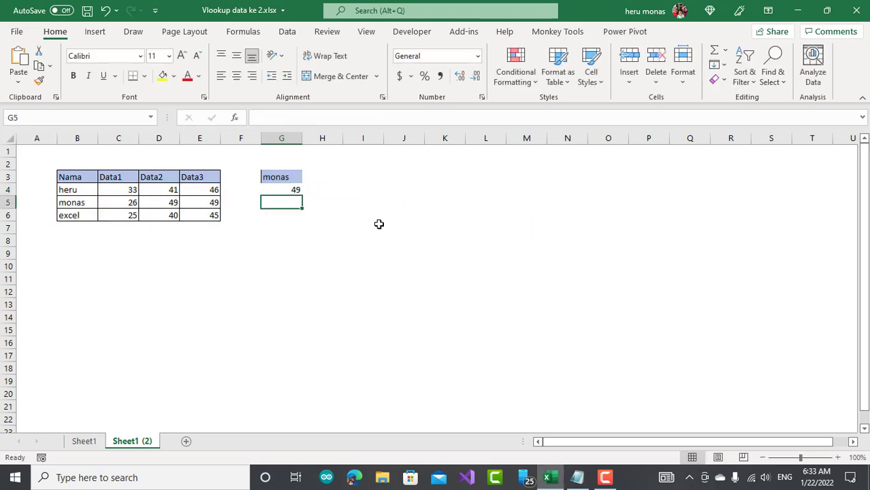
pyautogui.click(164, 207)
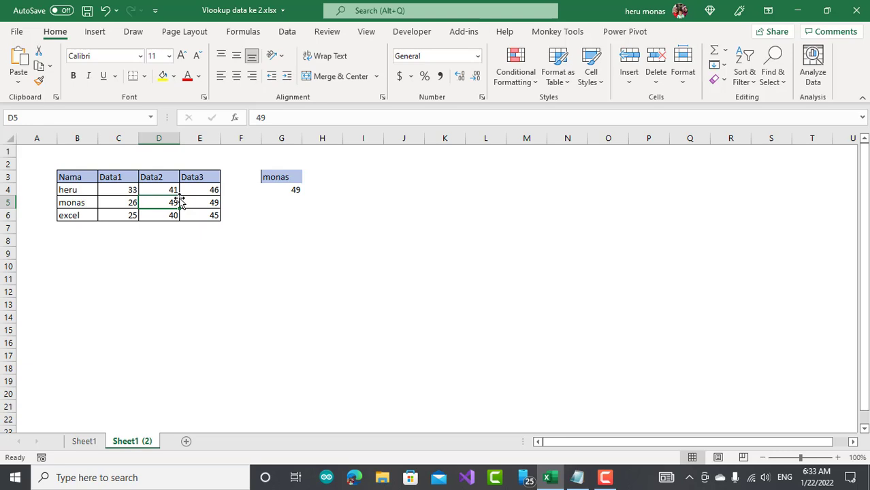
# - Set the column index of the VLOOKUP formula in G4 to 4 and compare the result with cell E5
pyautogui.click(293, 189)
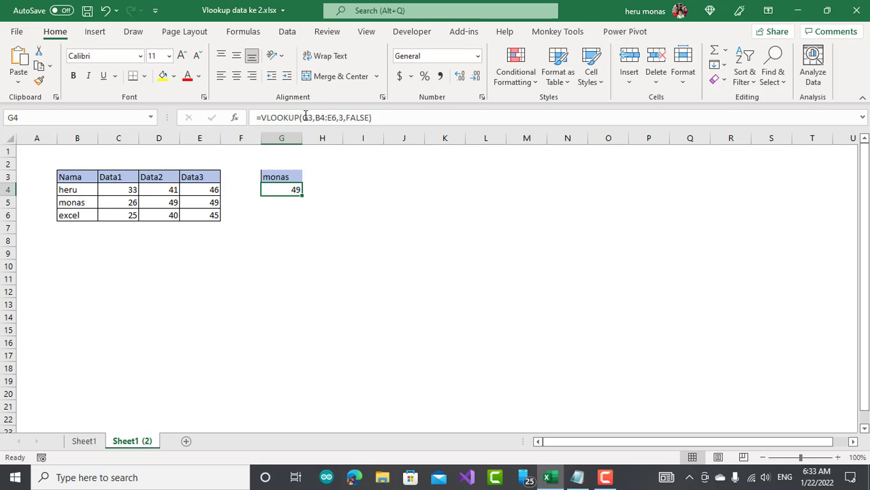
pyautogui.click(345, 119)
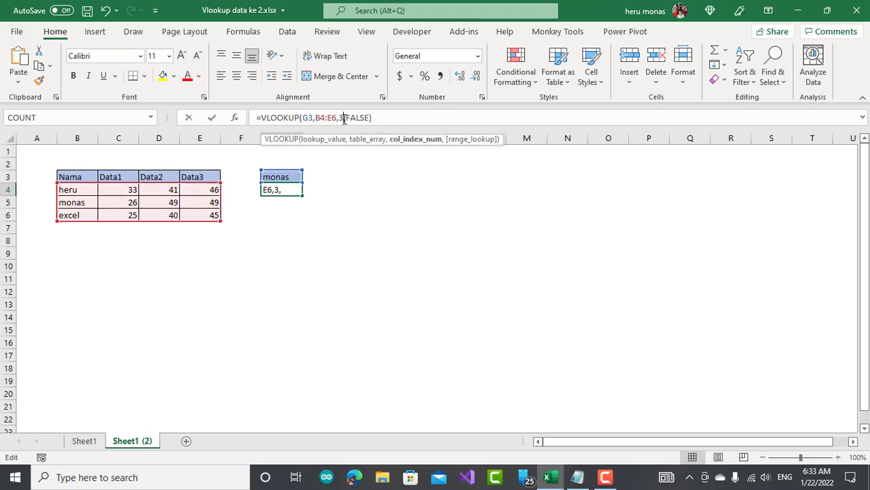
pyautogui.press('BackSpace')
pyautogui.write('4')
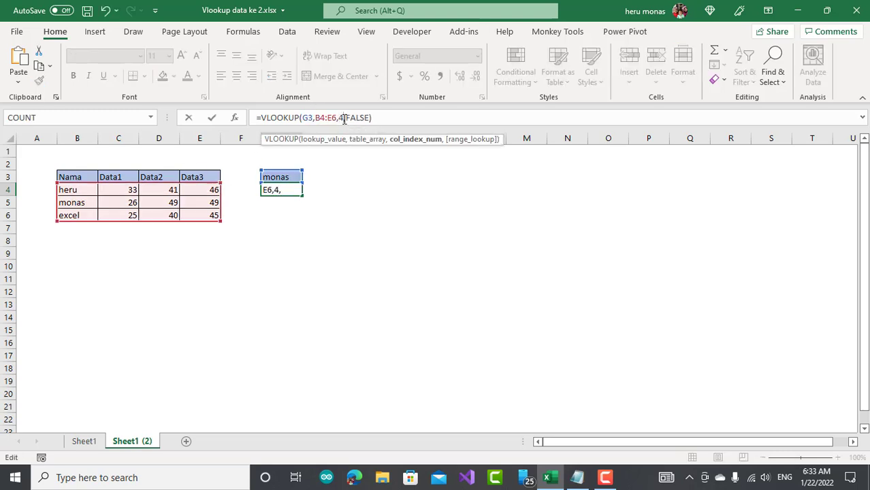
pyautogui.press('Return')
pyautogui.click(211, 199)
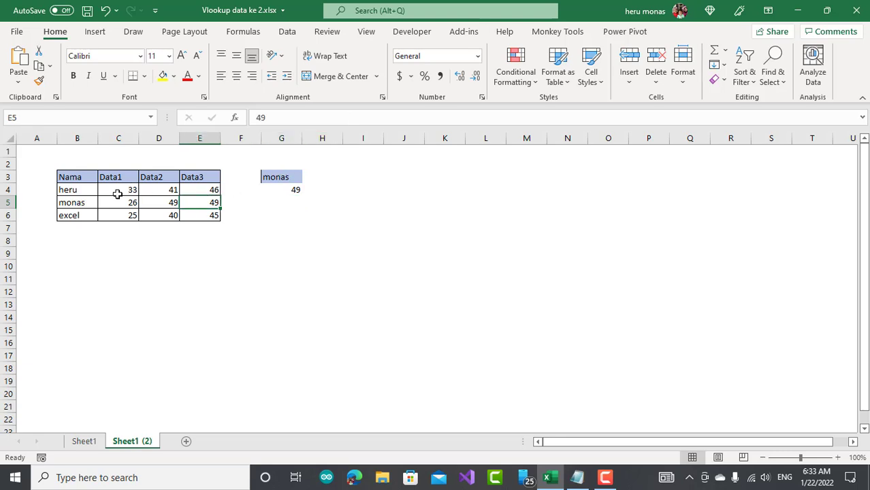
# - Set the column index of the VLOOKUP formula in G4 to 2
pyautogui.click(282, 187)
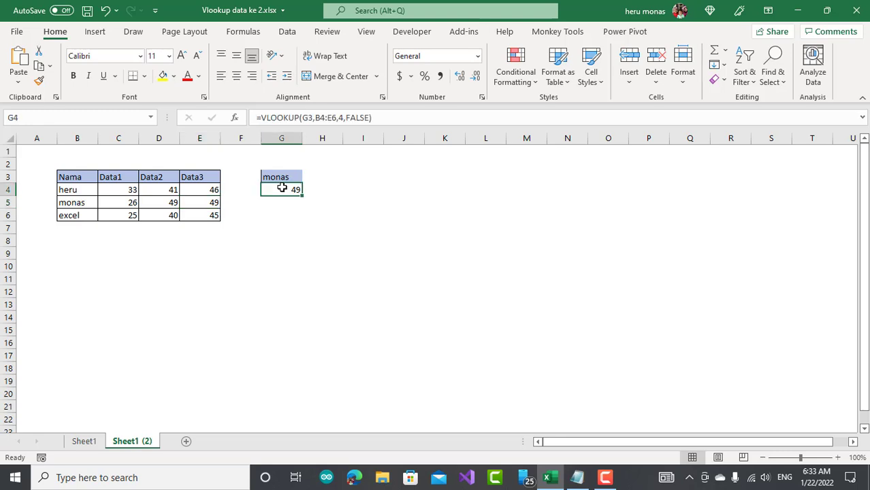
pyautogui.click(343, 118)
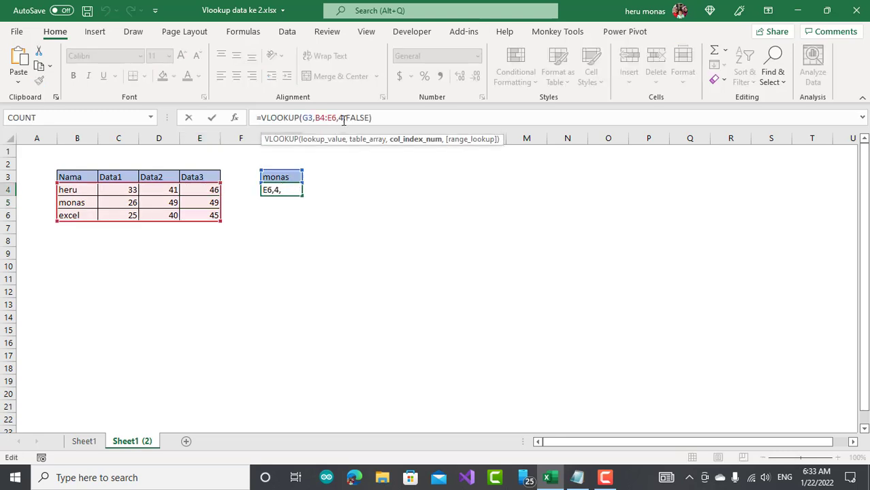
pyautogui.press('BackSpace')
pyautogui.write('2')
pyautogui.press('Return')
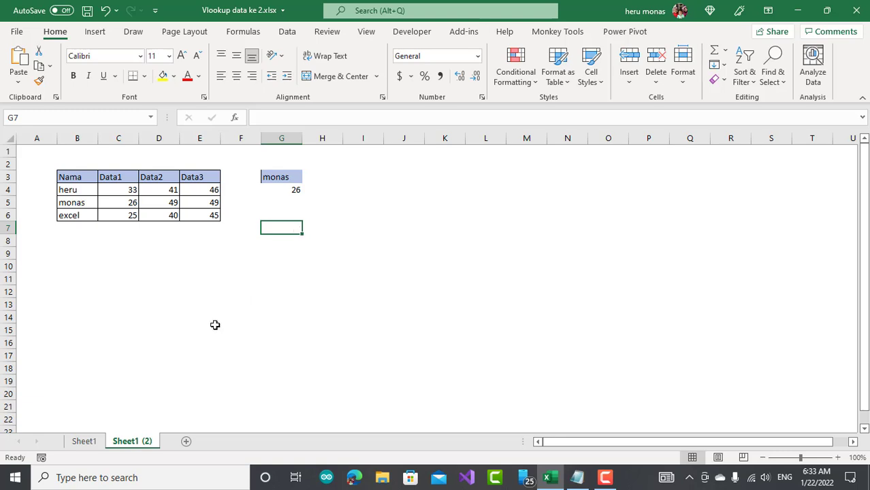
# - Switch to Sheet1 and examine the repeated names in column B, the result formula in G4 and the occurrence number in H3
pyautogui.click(93, 441)
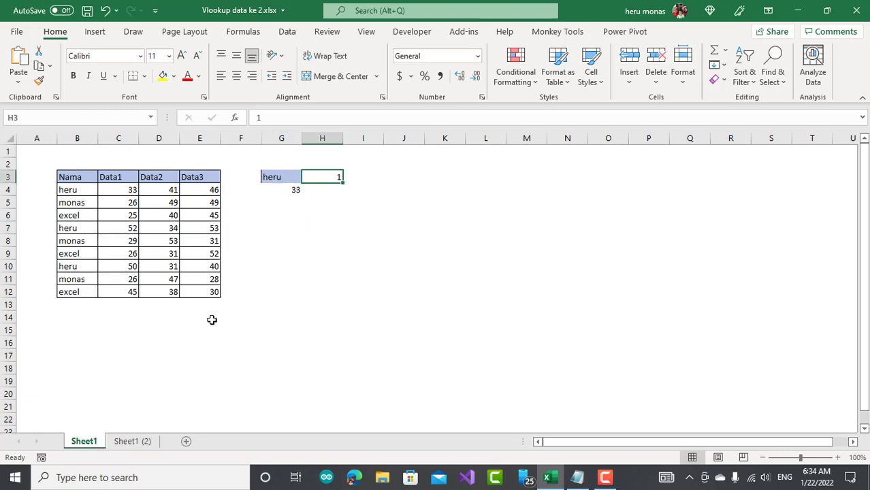
pyautogui.click(84, 200)
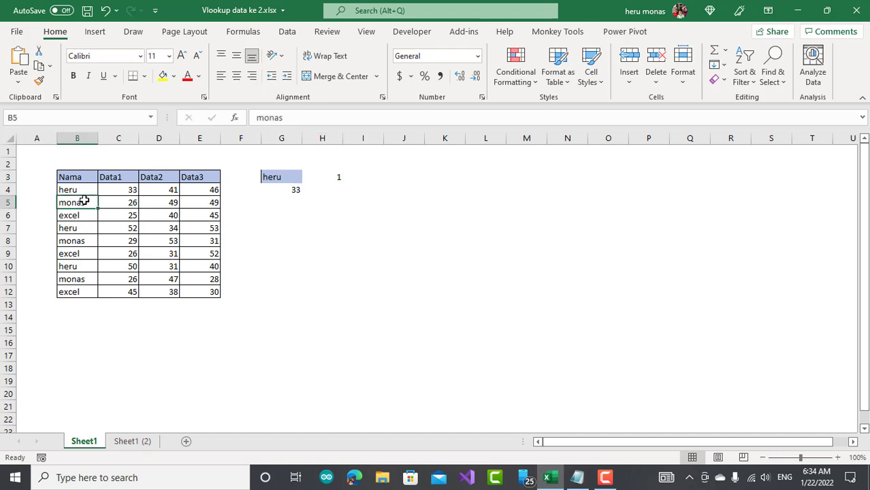
pyautogui.click(89, 241)
pyautogui.click(92, 279)
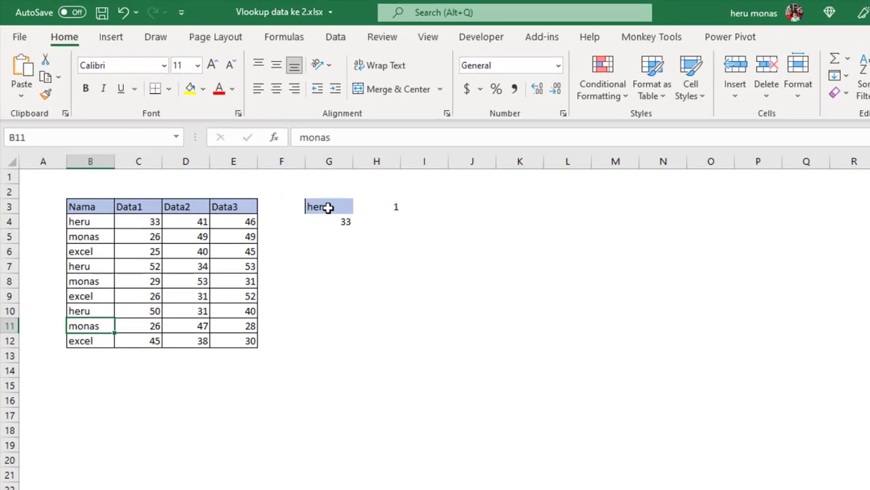
pyautogui.click(286, 177)
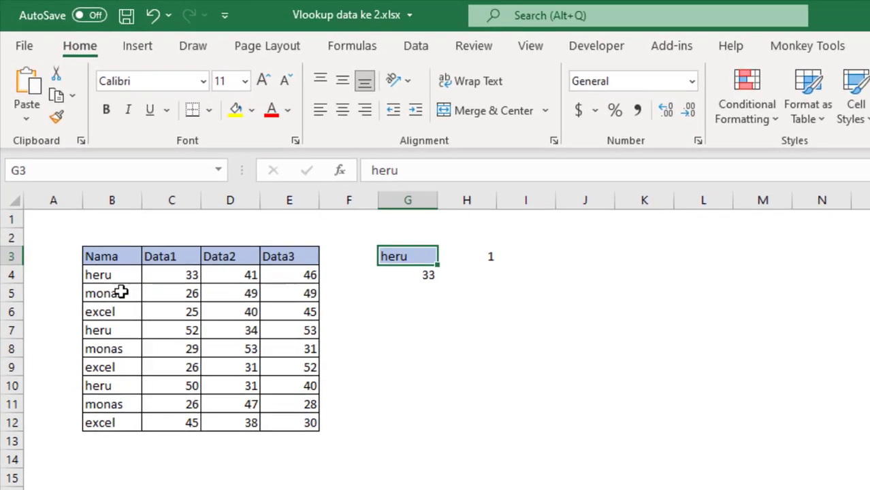
pyautogui.click(117, 282)
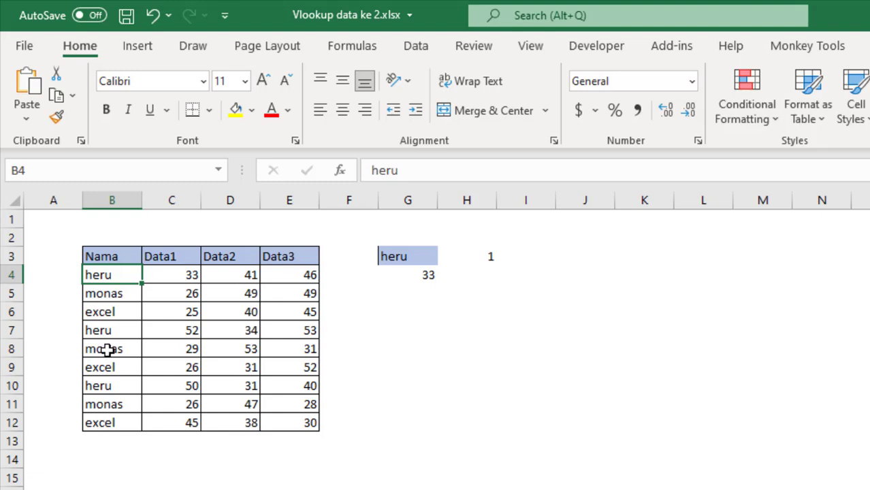
pyautogui.click(124, 335)
pyautogui.click(125, 387)
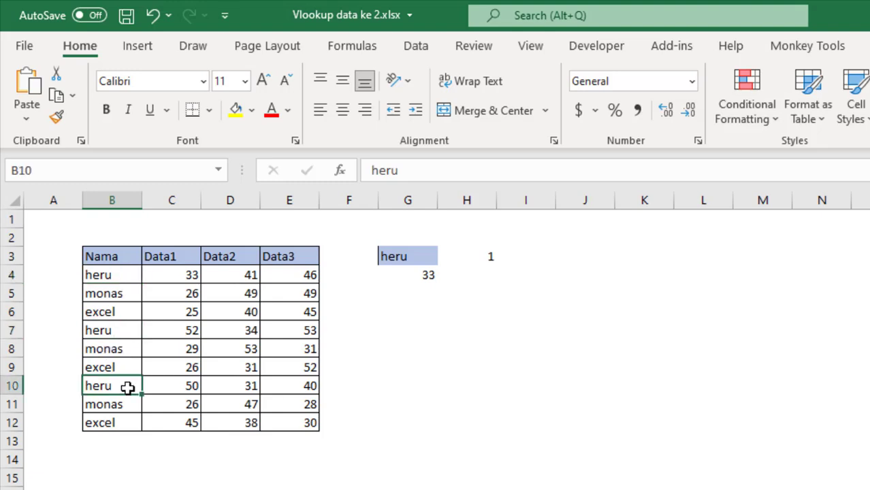
pyautogui.click(416, 279)
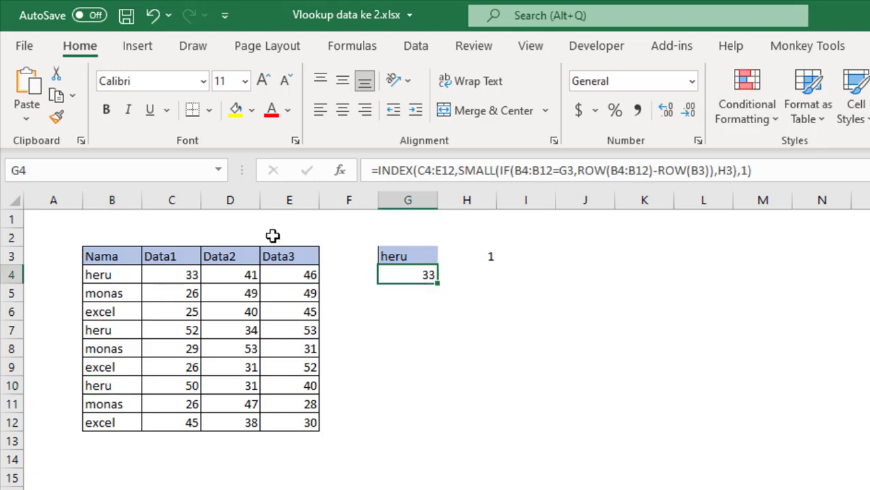
pyautogui.click(493, 258)
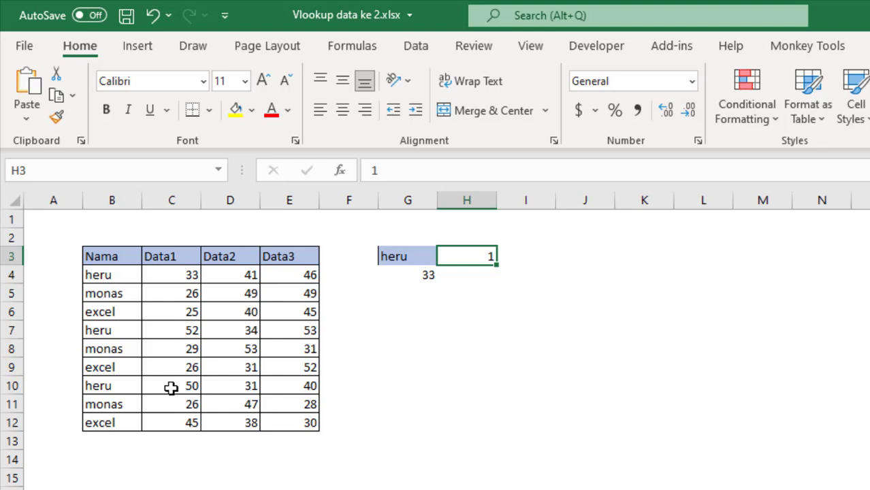
pyautogui.click(111, 276)
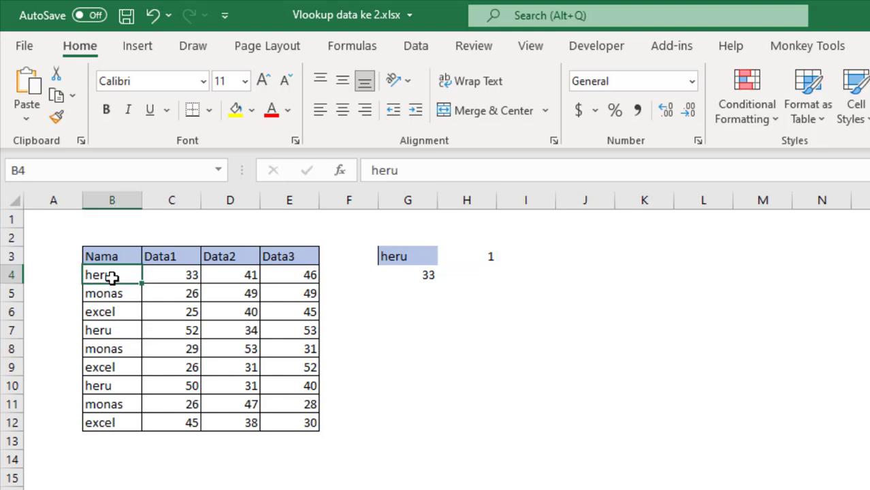
# - Examine the repeated name in B7 and B10, its value in C10, the lookup name in G3 and the occurrence number in H3
pyautogui.click(113, 332)
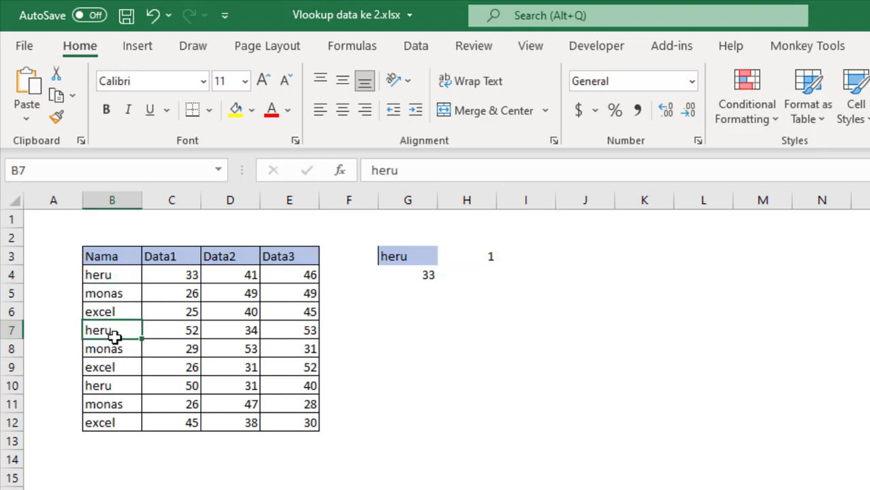
pyautogui.click(113, 387)
pyautogui.click(165, 388)
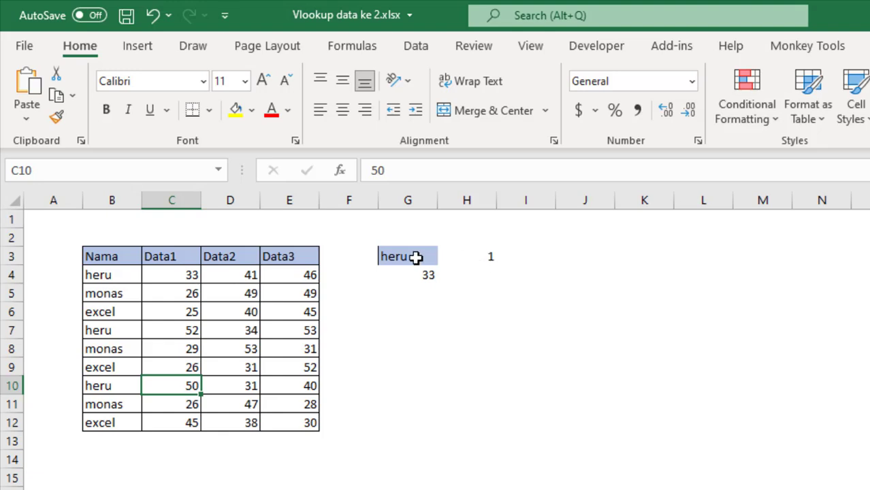
pyautogui.click(416, 257)
pyautogui.click(467, 256)
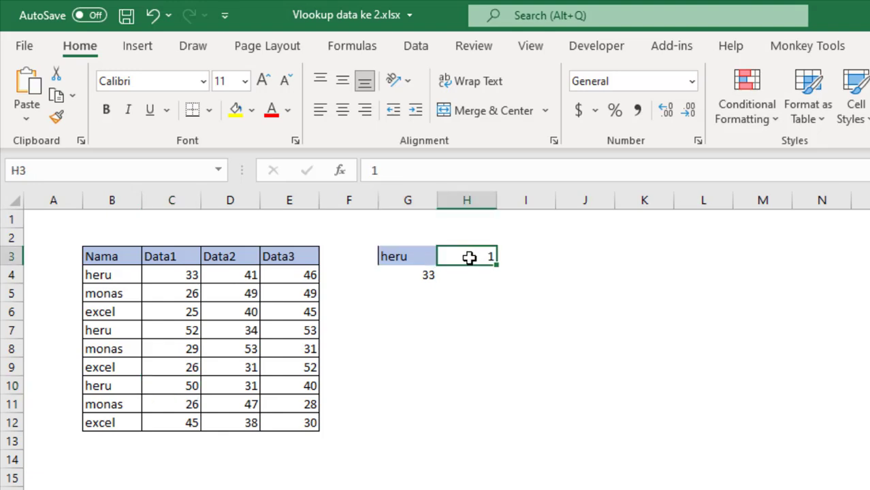
# - Set the occurrence number in H3 to 2 and inspect the result formula in G4
pyautogui.click(413, 256)
pyautogui.click(458, 258)
pyautogui.write('2')
pyautogui.press('Return')
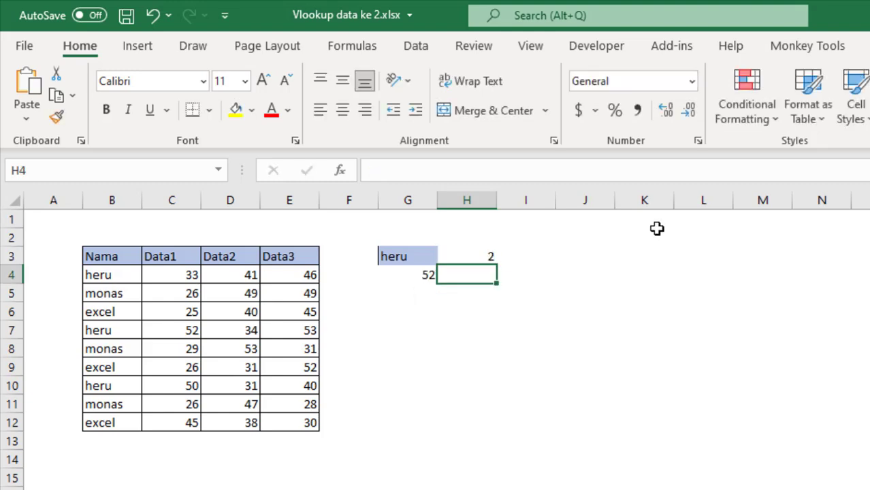
pyautogui.click(408, 274)
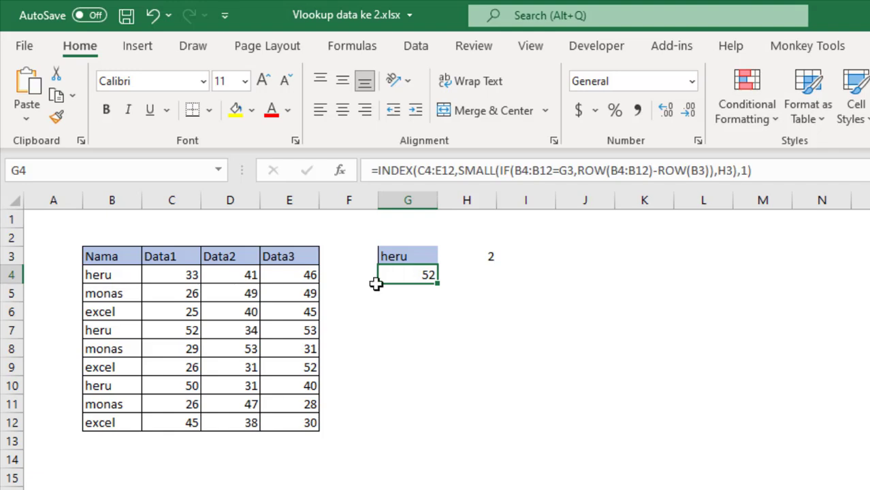
pyautogui.click(190, 310)
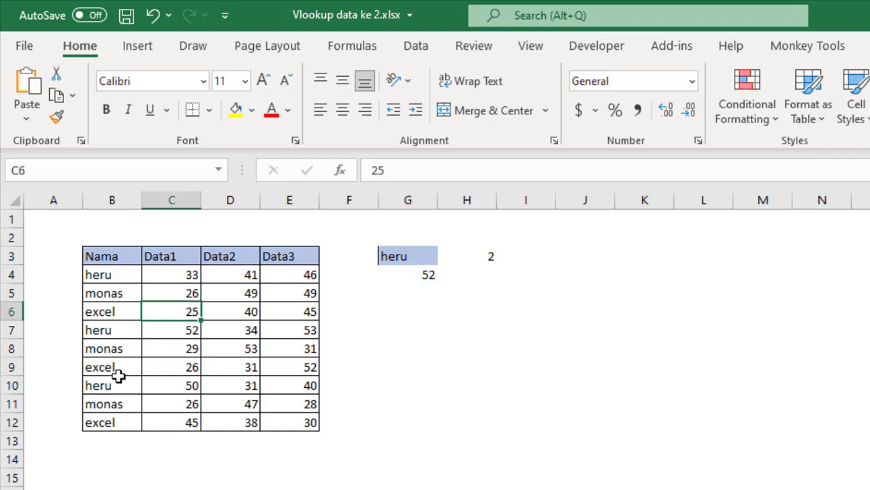
# - Locate the third matching entry in B10:C10 and set the occurrence number in H3 to 3
pyautogui.moveTo(115, 385); pyautogui.dragTo(163, 384)
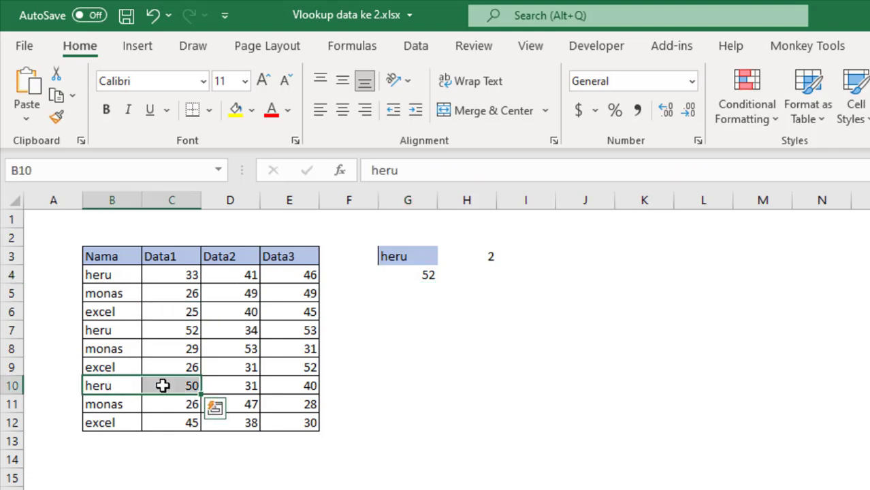
pyautogui.click(163, 385)
pyautogui.click(473, 254)
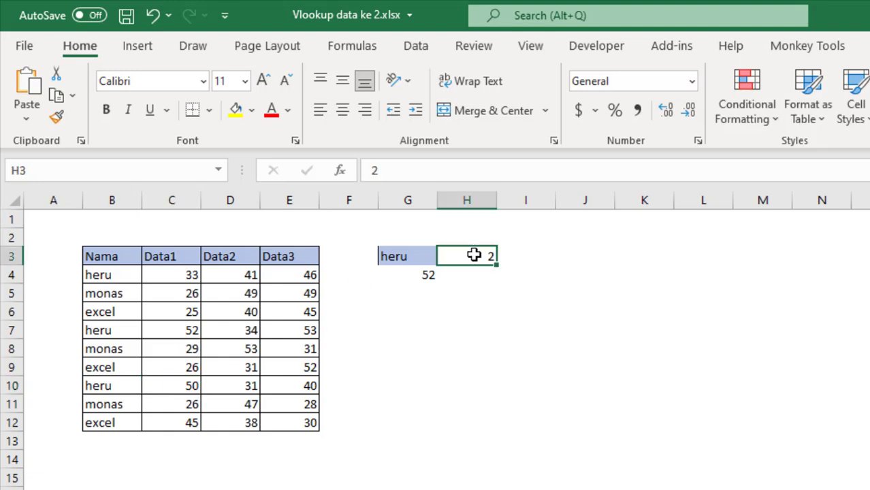
pyautogui.write('3')
pyautogui.press('Return')
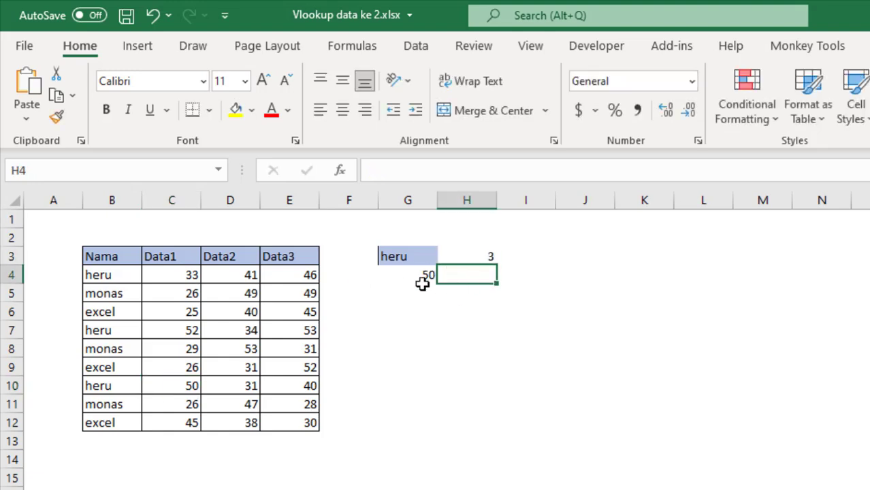
# - Clear the result formula from G4 and enter the label "data ke" in H2 above the occurrence number
pyautogui.click(495, 403)
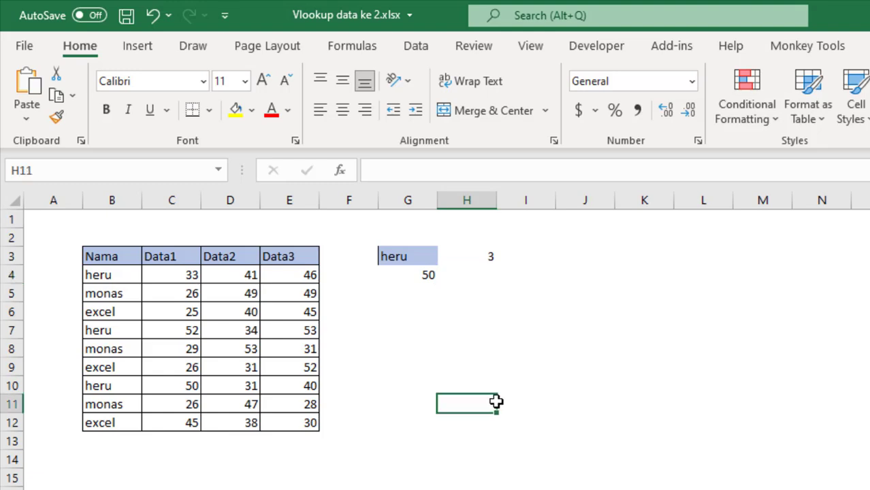
pyautogui.click(512, 334)
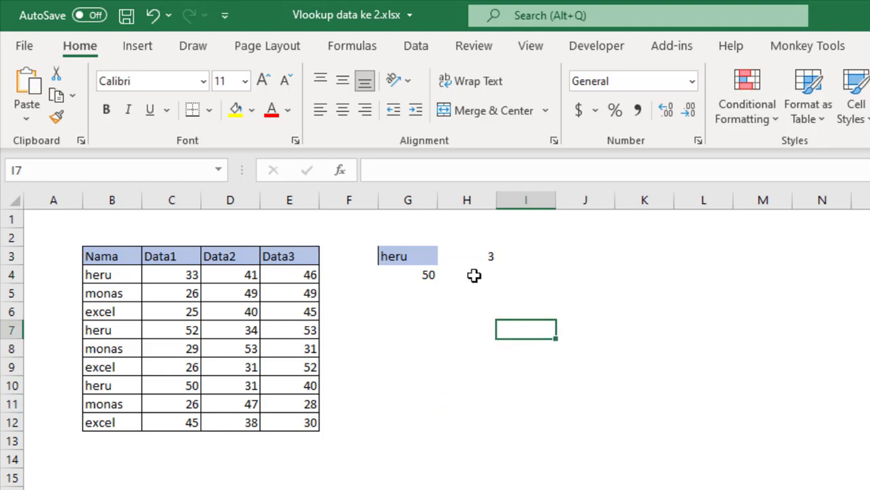
pyautogui.click(426, 276)
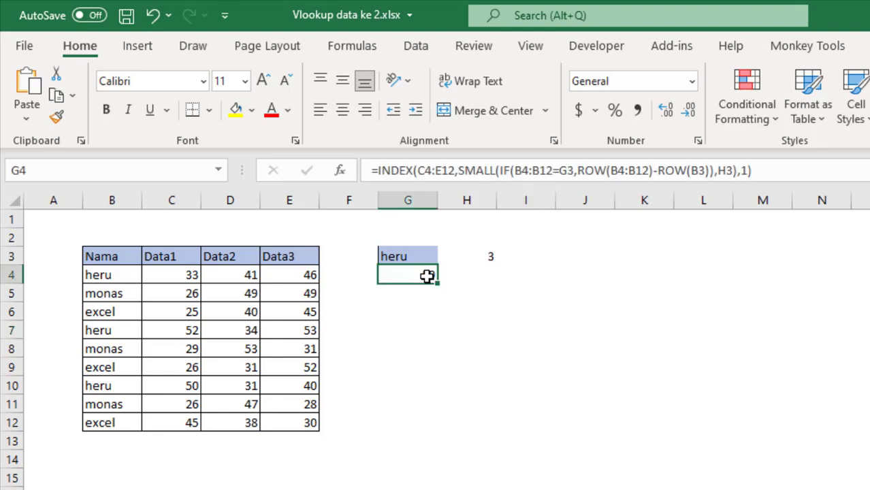
pyautogui.press('Delete')
pyautogui.click(486, 256)
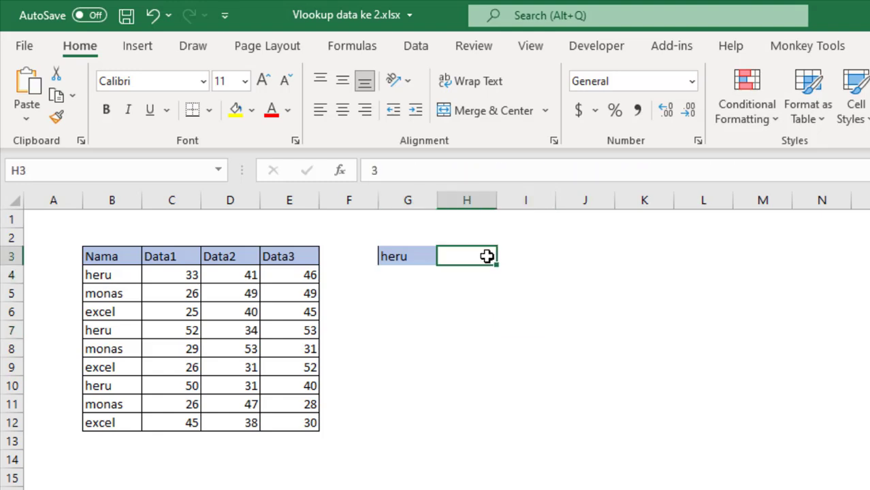
pyautogui.click(465, 234)
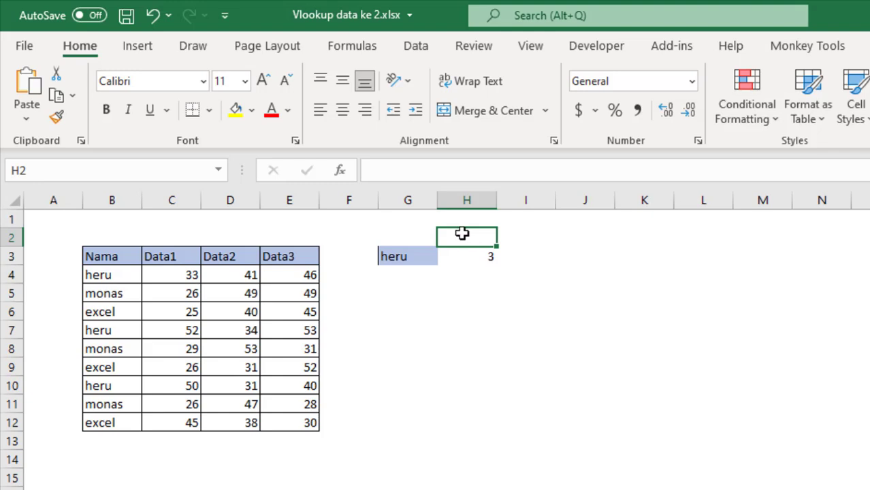
pyautogui.write('data')
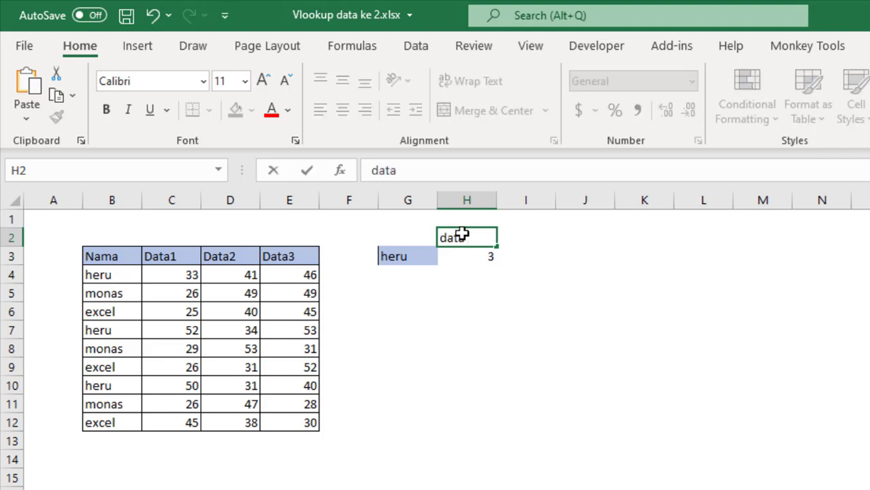
pyautogui.write(' ke')
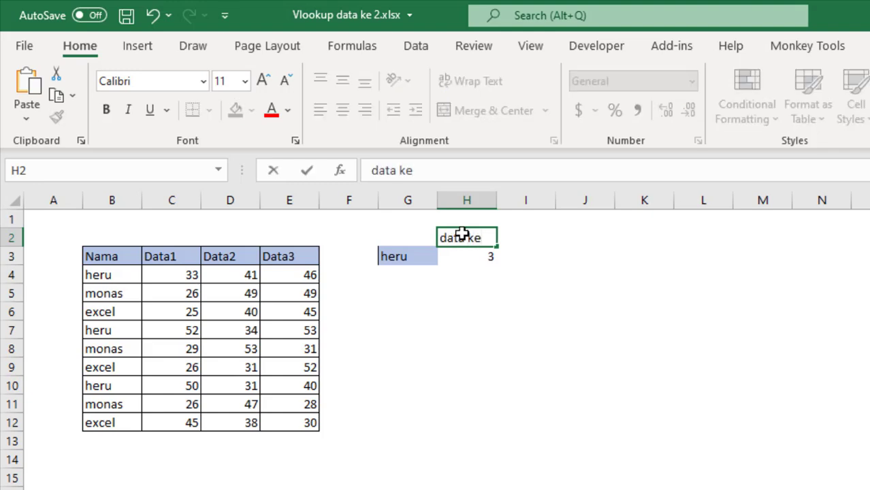
pyautogui.click(483, 274)
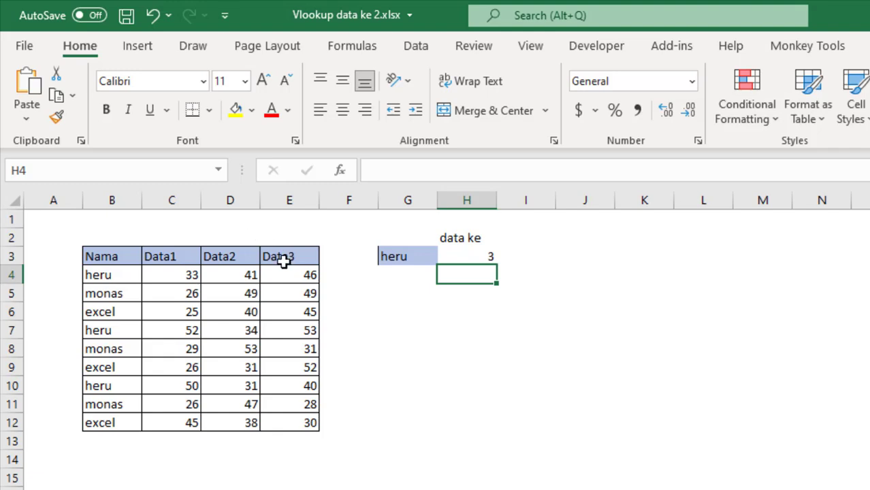
# - Rename the table headers in C3:E3 to Nilai1, Nilai2 and Nilai3
pyautogui.click(186, 257)
pyautogui.write('koo')
pyautogui.press('BackSpace')
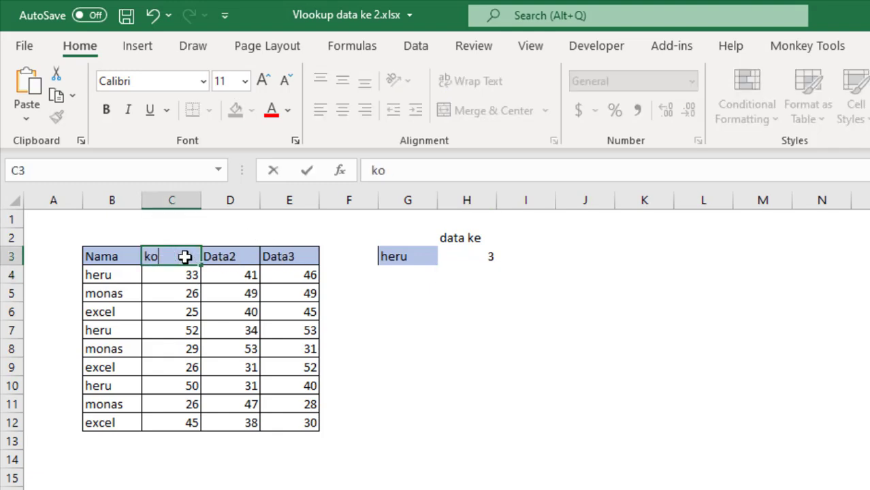
pyautogui.press('BackSpace')
pyautogui.press('BackSpace')
pyautogui.press('BackSpace')
pyautogui.write('Nila')
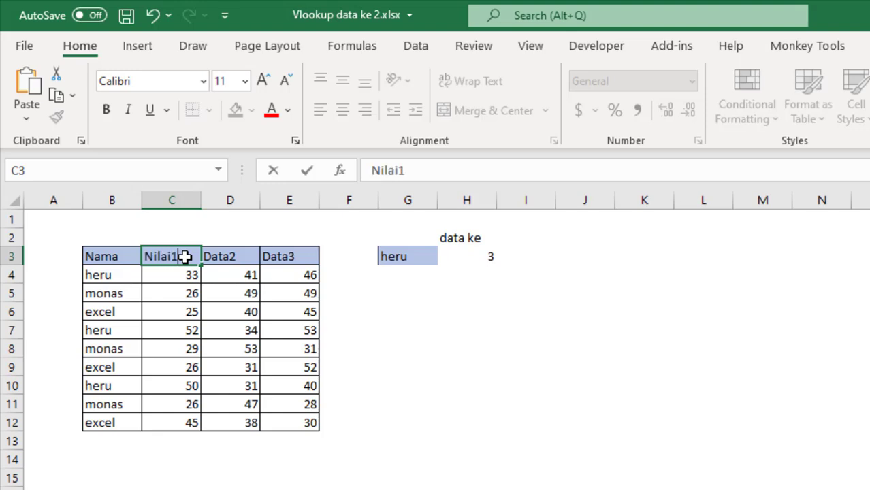
pyautogui.write('i1')
pyautogui.click(171, 286)
pyautogui.click(186, 256)
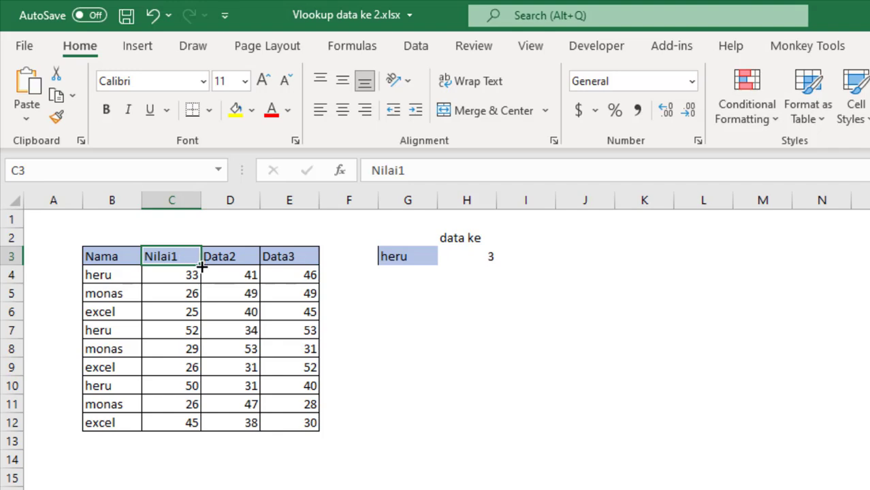
pyautogui.moveTo(201, 267); pyautogui.dragTo(320, 271)
pyautogui.click(351, 328)
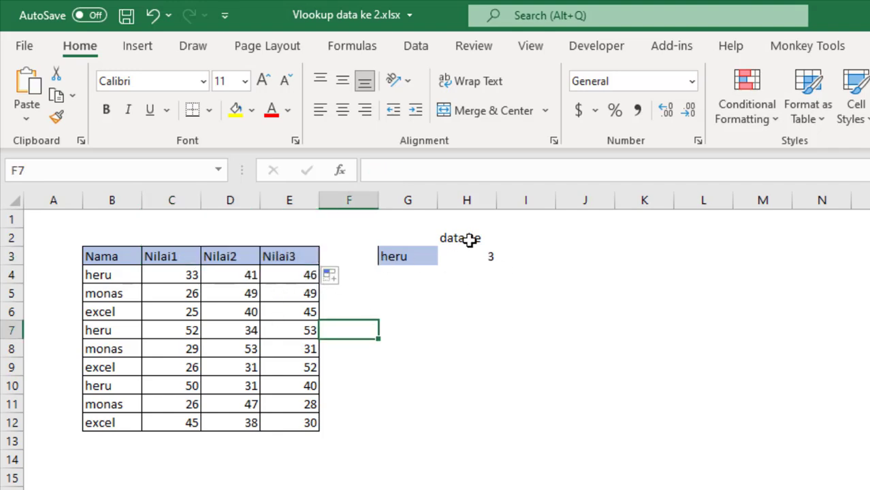
# - Highlight the empty result cell G4 with a yellow fill
pyautogui.click(512, 317)
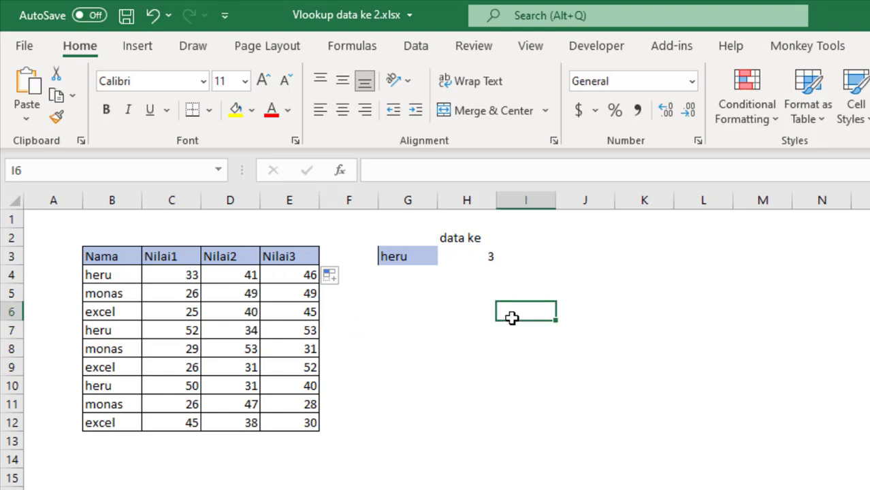
pyautogui.click(400, 269)
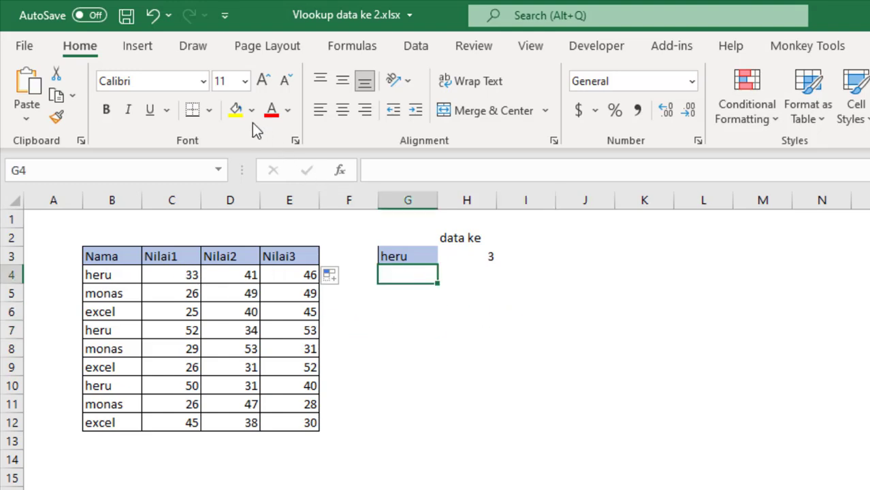
pyautogui.click(235, 113)
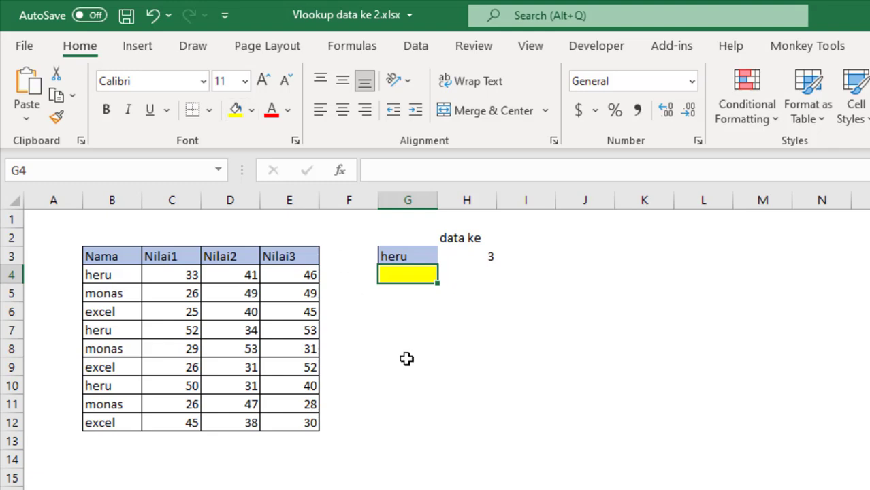
pyautogui.click(422, 379)
pyautogui.click(409, 275)
pyautogui.click(406, 326)
# - Enter the formula =INDEX(C4:E12,1) in J4
pyautogui.click(603, 276)
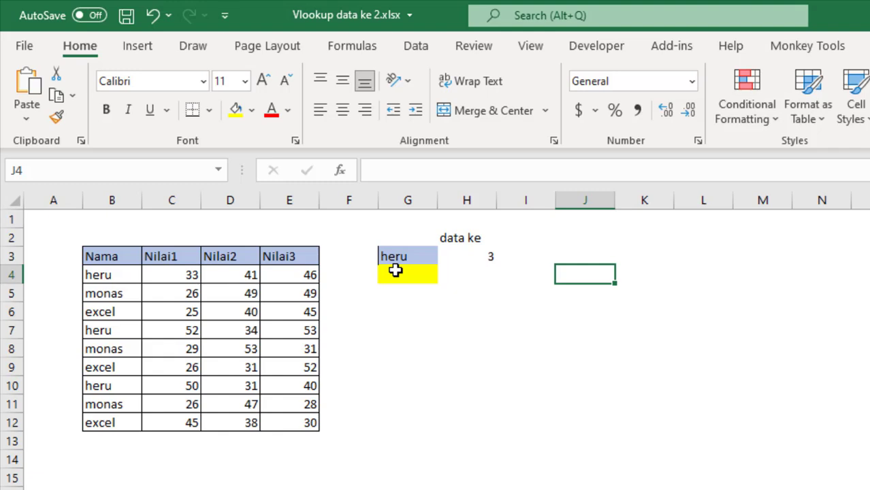
pyautogui.write('=in')
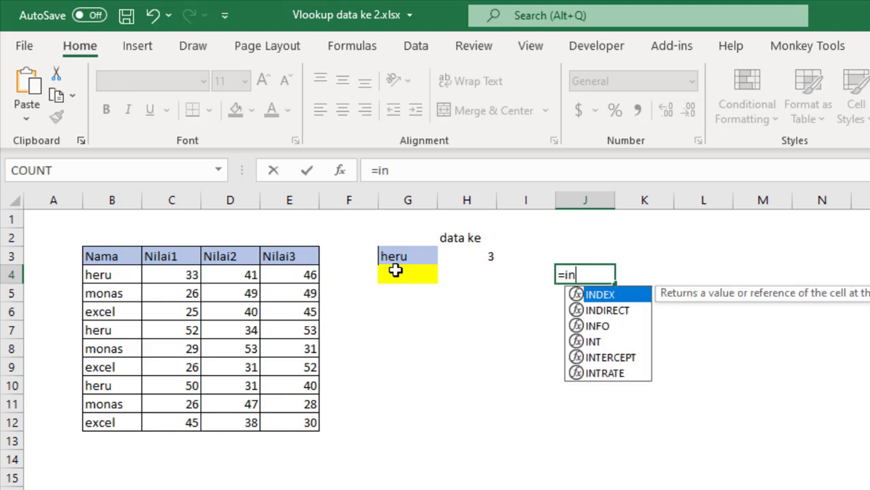
pyautogui.write('e')
pyautogui.press('BackSpace')
pyautogui.press('Tab')
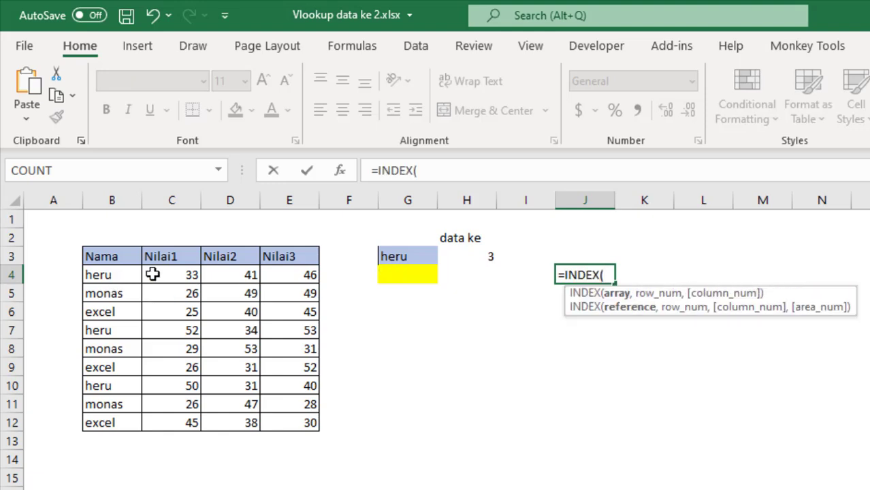
pyautogui.moveTo(177, 274); pyautogui.dragTo(279, 417)
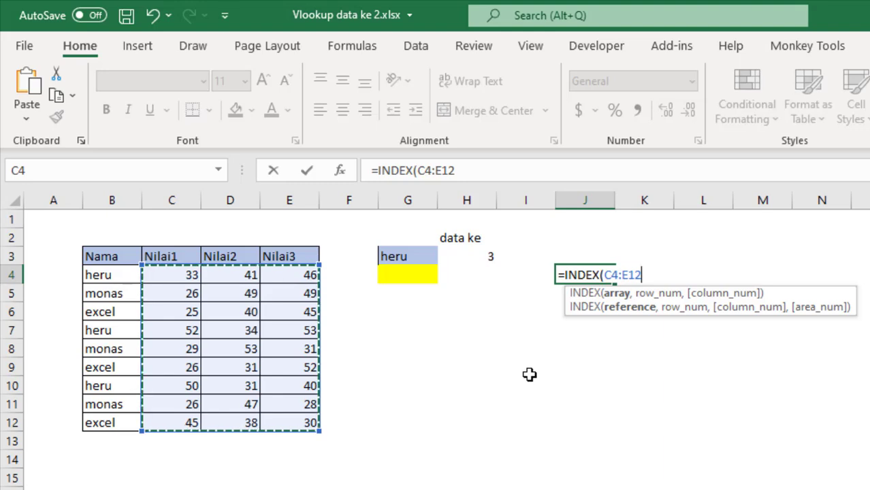
pyautogui.write(',1')
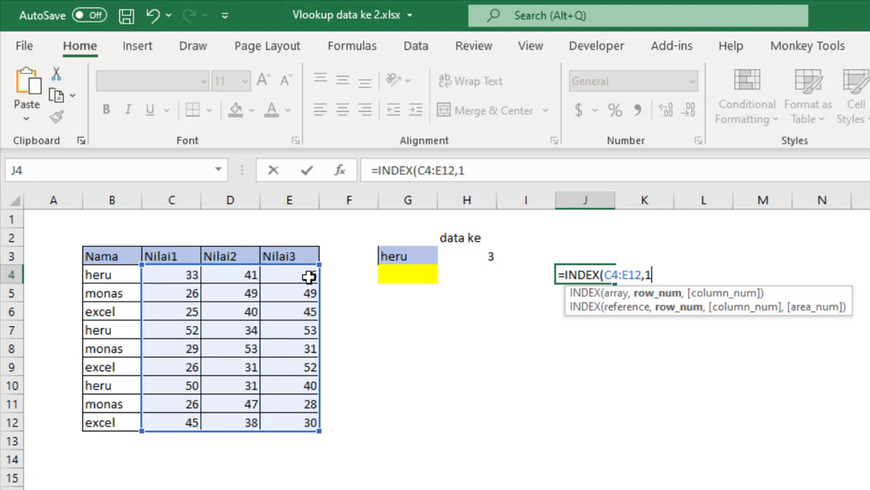
pyautogui.press('Return')
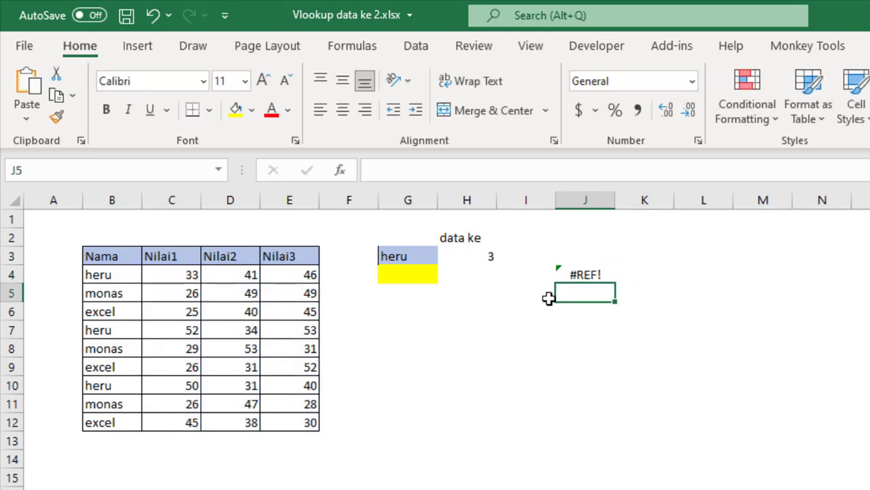
# - Change the formula in J4 to =INDEX(C4:E12,1,0) and compare its results with the values in the table
pyautogui.click(584, 274)
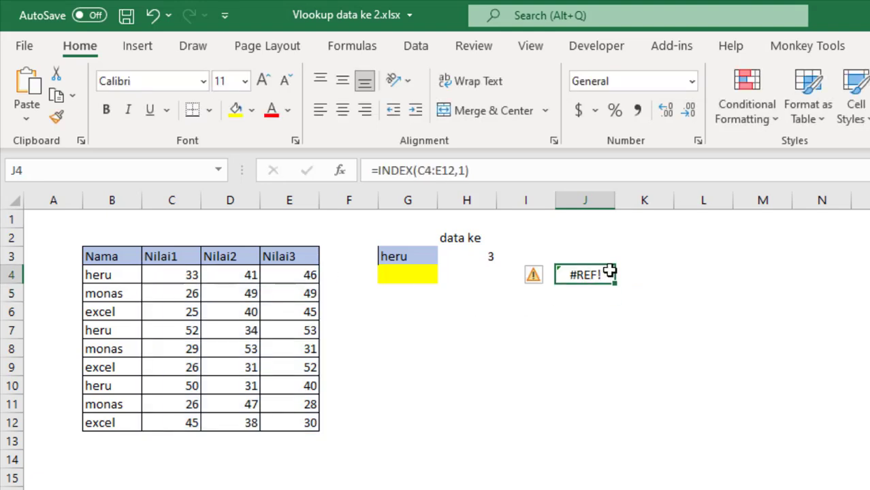
pyautogui.click(482, 177)
pyautogui.press('BackSpace')
pyautogui.write(',0)')
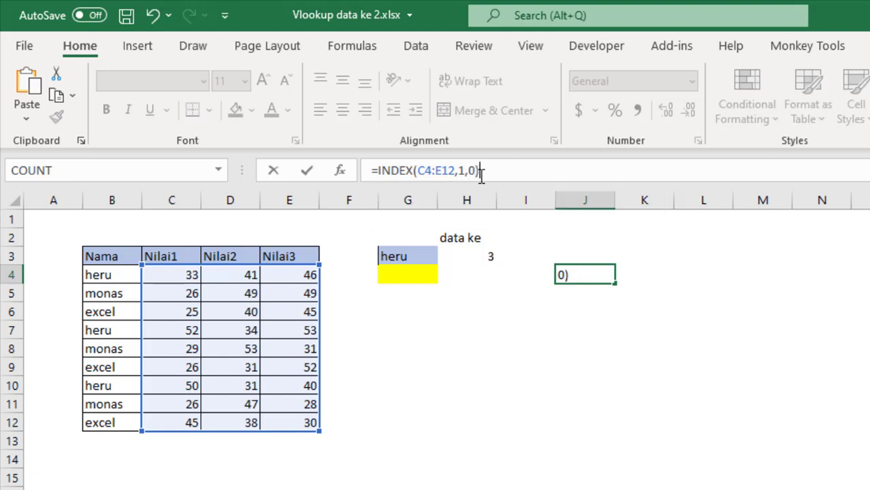
pyautogui.press('Return')
pyautogui.click(599, 273)
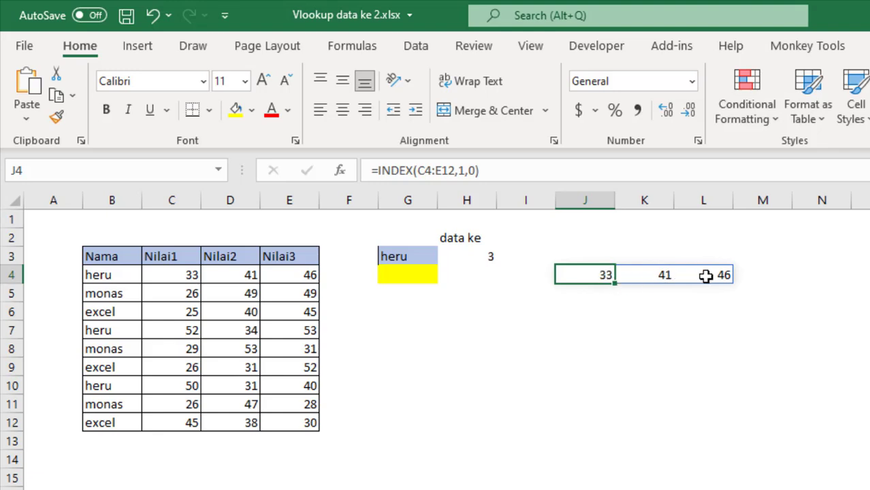
pyautogui.click(178, 291)
pyautogui.click(287, 289)
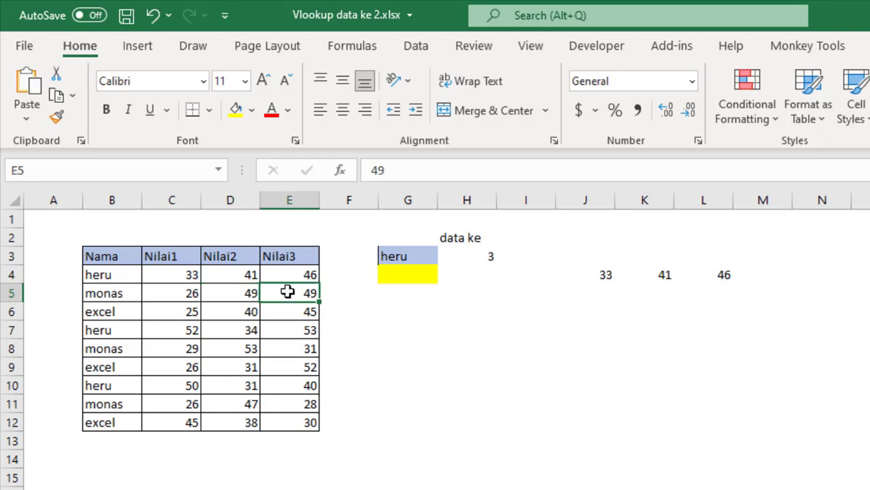
pyautogui.click(603, 276)
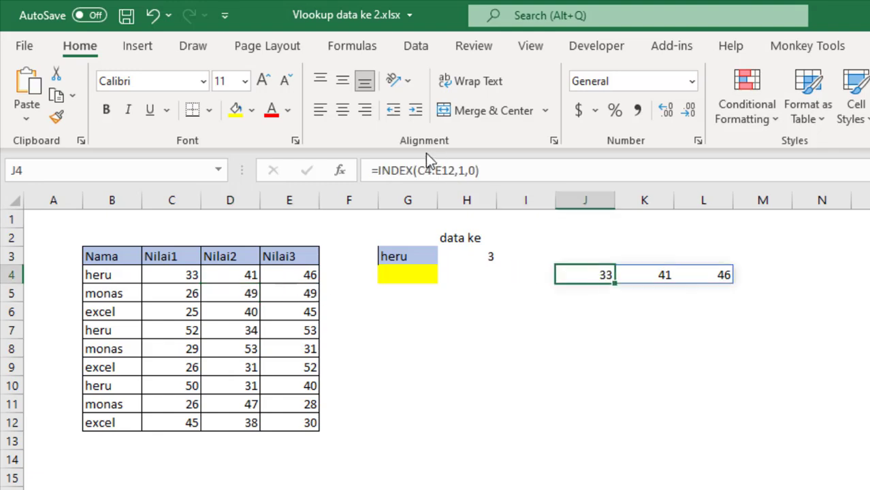
# - Change the row number in J4's INDEX formula to 2, giving =INDEX(C4:E12,2,0)
pyautogui.click(476, 173)
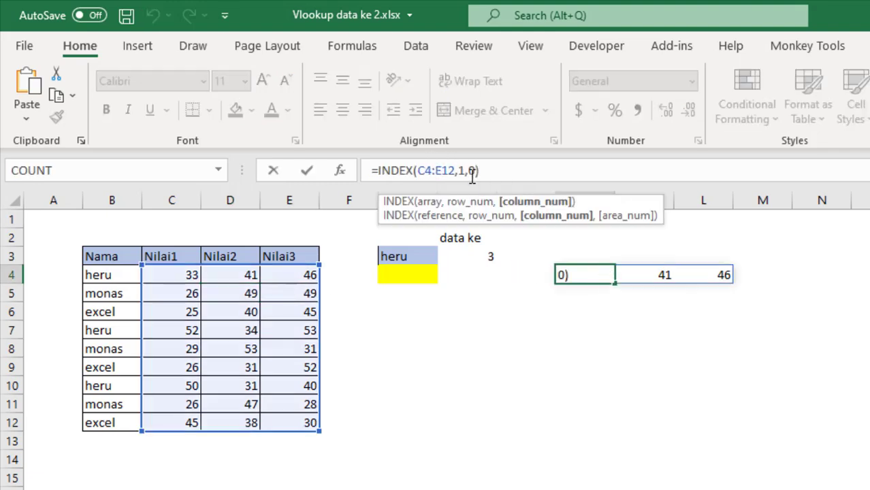
pyautogui.click(466, 174)
pyautogui.press('BackSpace')
pyautogui.write('2')
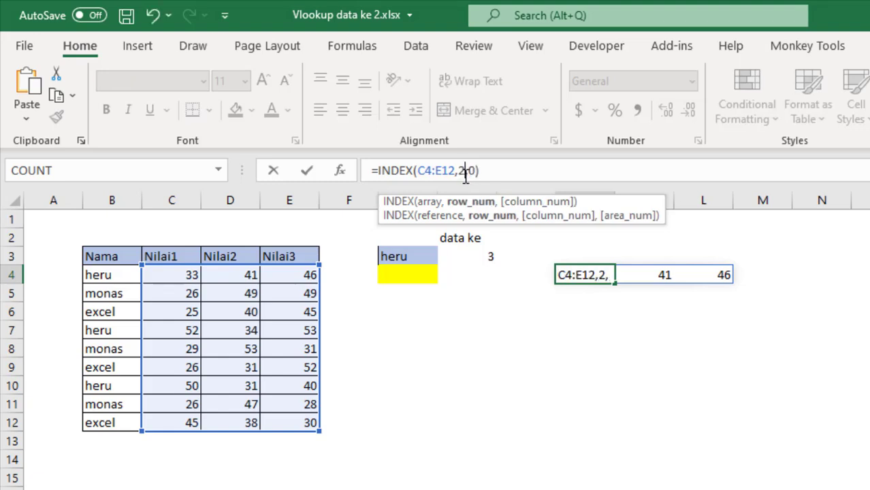
pyautogui.press('Return')
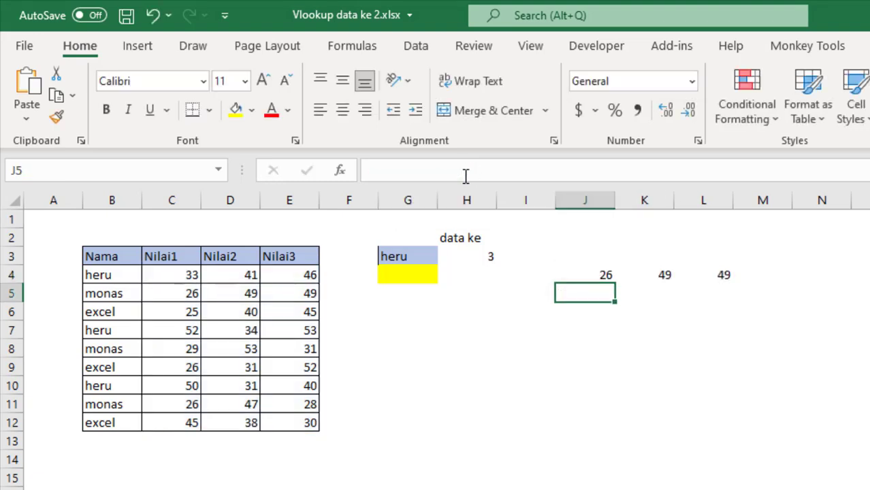
# - Change the formula in J4 to =INDEX(C4:E12,0,1) to return the whole first column of the range
pyautogui.click(601, 273)
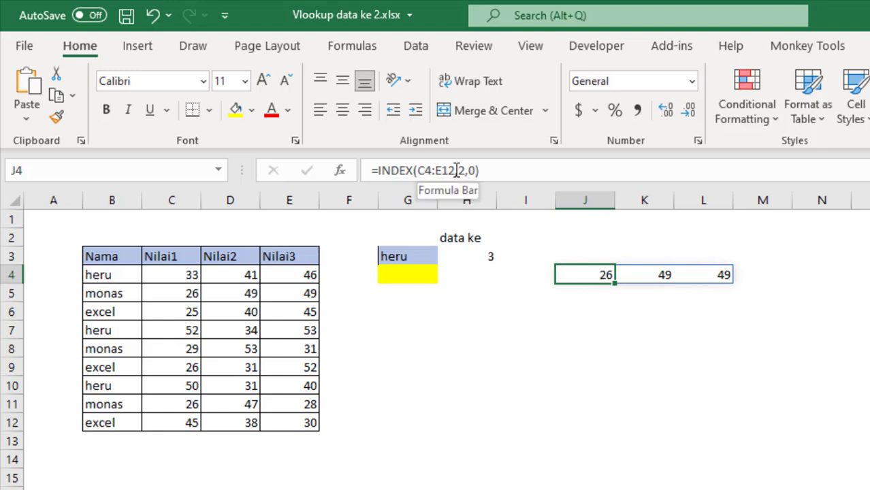
pyautogui.moveTo(459, 170); pyautogui.dragTo(512, 186)
pyautogui.press('BackSpace')
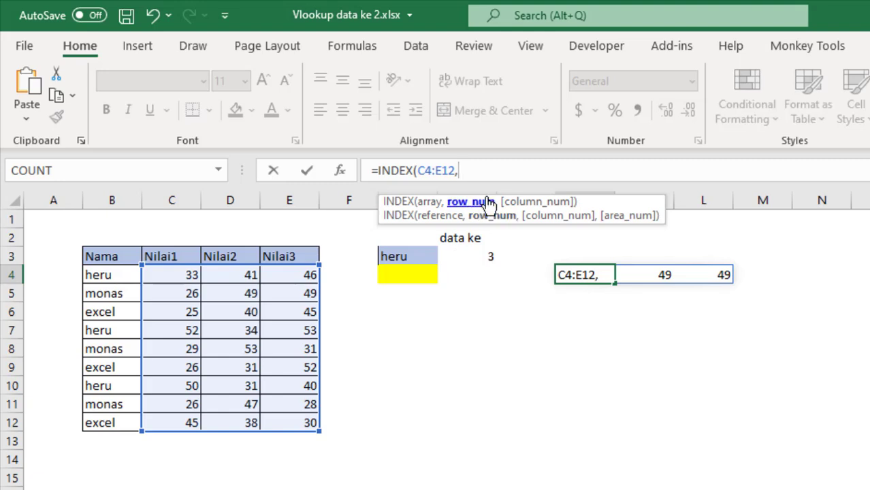
pyautogui.write('0,')
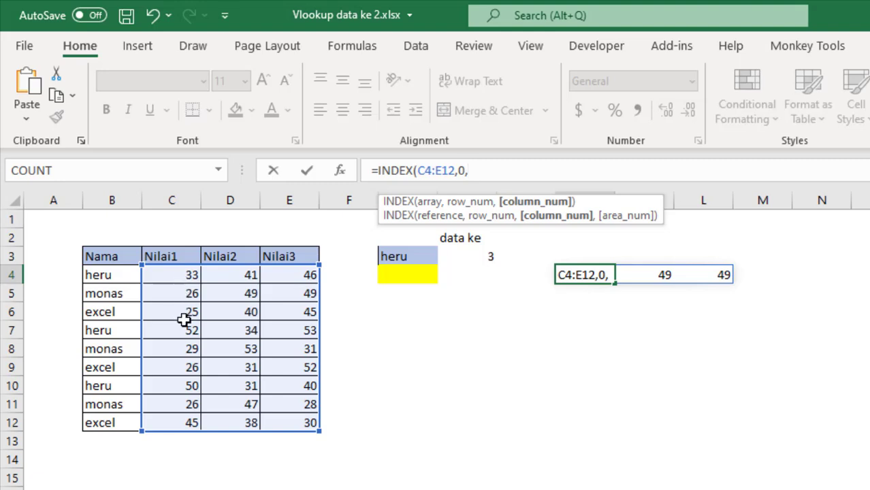
pyautogui.write('1)')
pyautogui.press('Return')
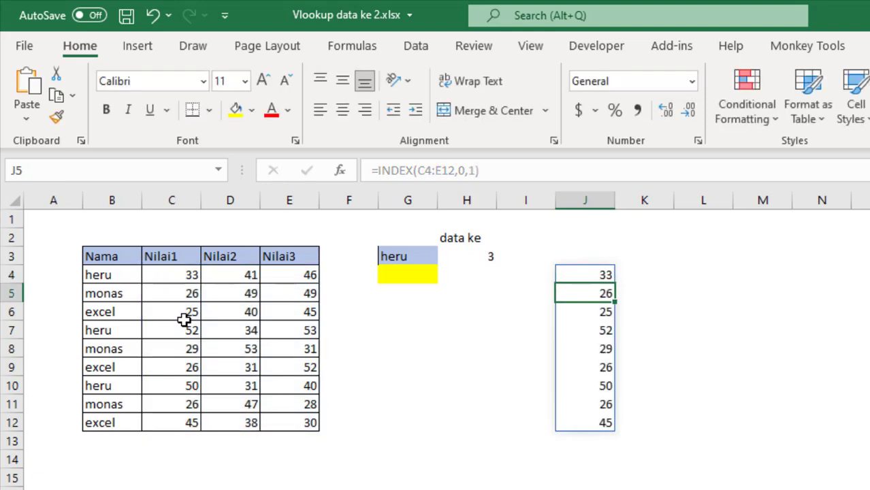
pyautogui.click(641, 348)
# - Replace the row and column arguments of J4's INDEX formula with a nested SMALL function
pyautogui.click(607, 277)
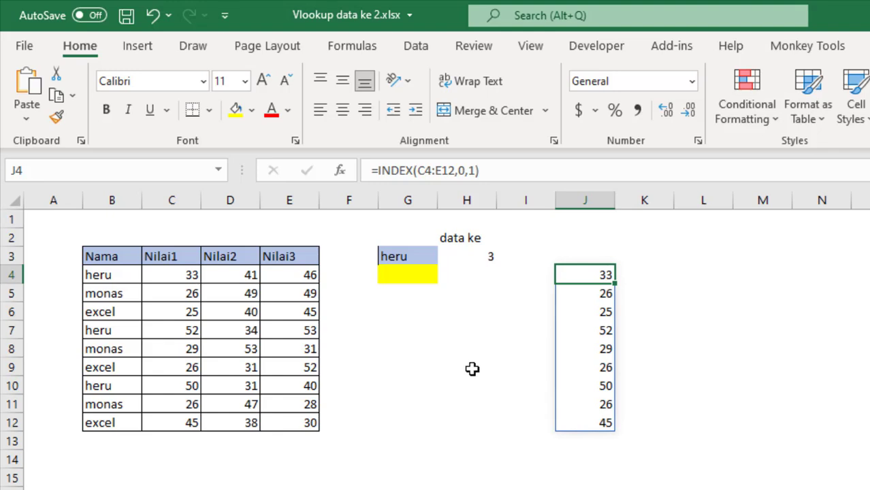
pyautogui.click(468, 171)
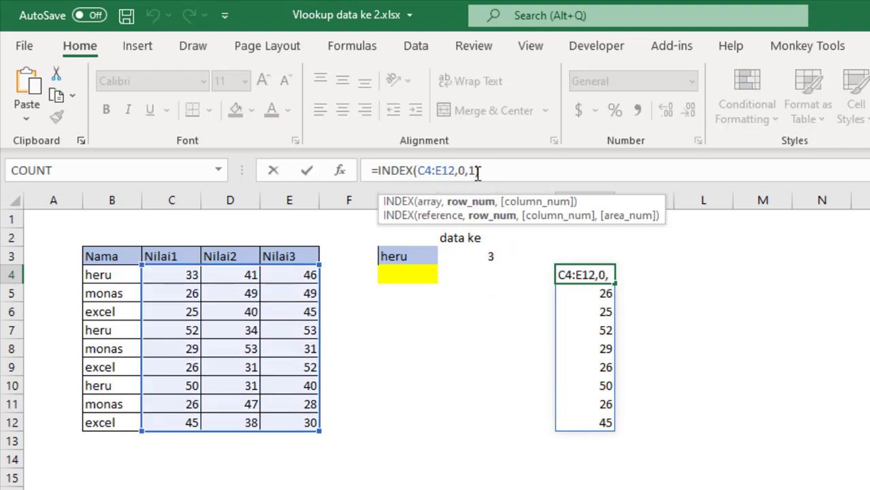
pyautogui.click(478, 174)
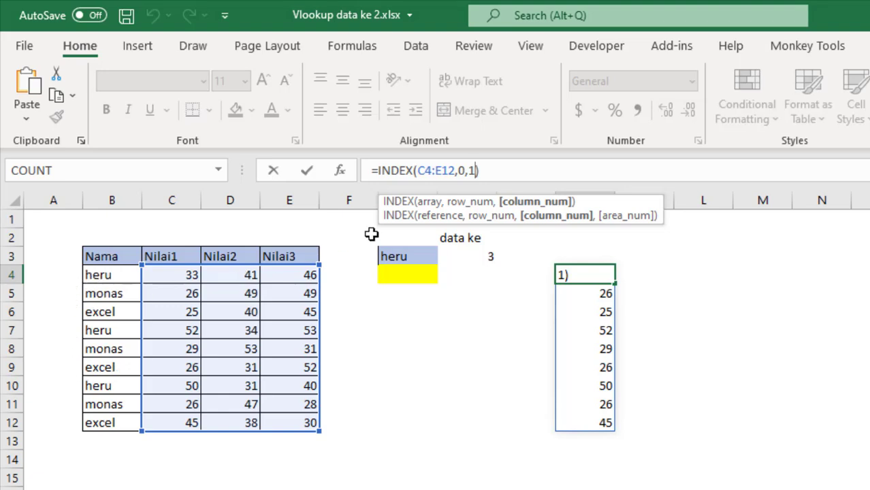
pyautogui.click(461, 170)
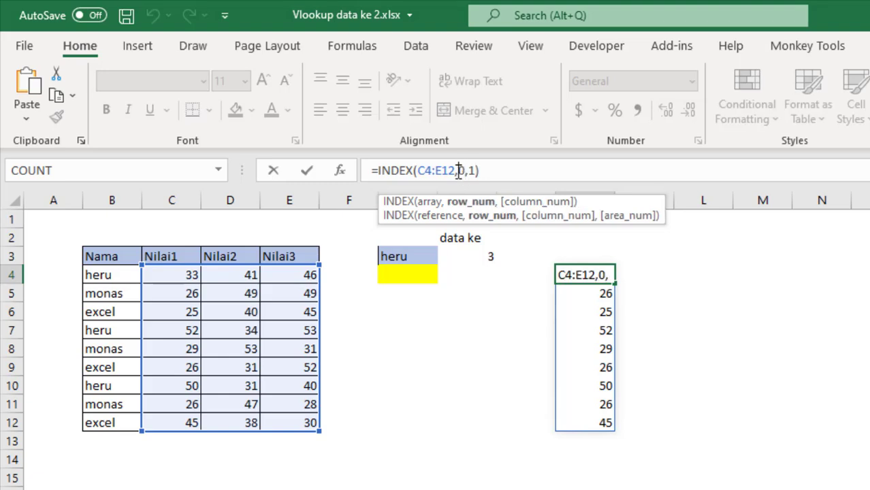
pyautogui.moveTo(459, 172); pyautogui.dragTo(482, 176)
pyautogui.press('Delete')
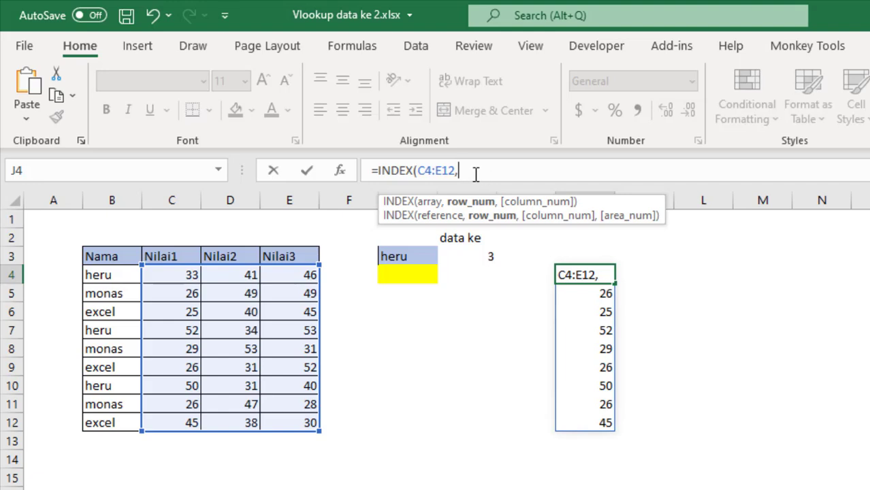
pyautogui.write('smal')
pyautogui.press('Tab')
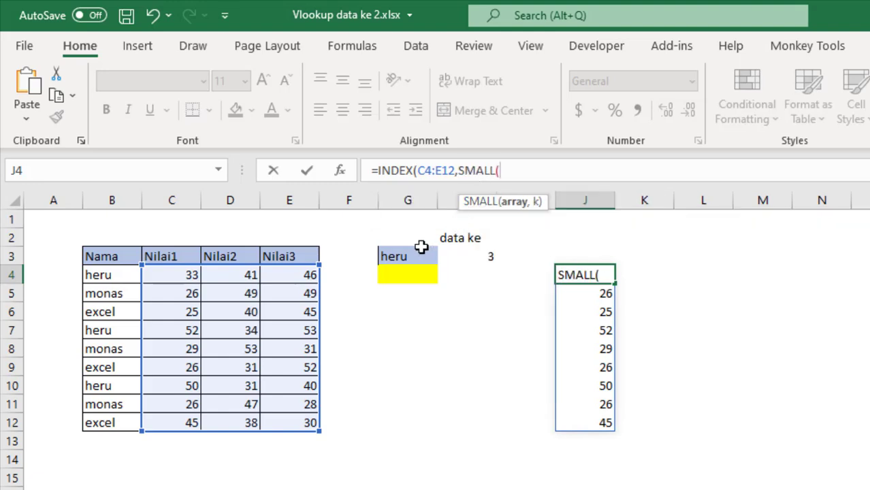
# - Nest an IF function inside SMALL with the logical test B4:B12=G3
pyautogui.write('if')
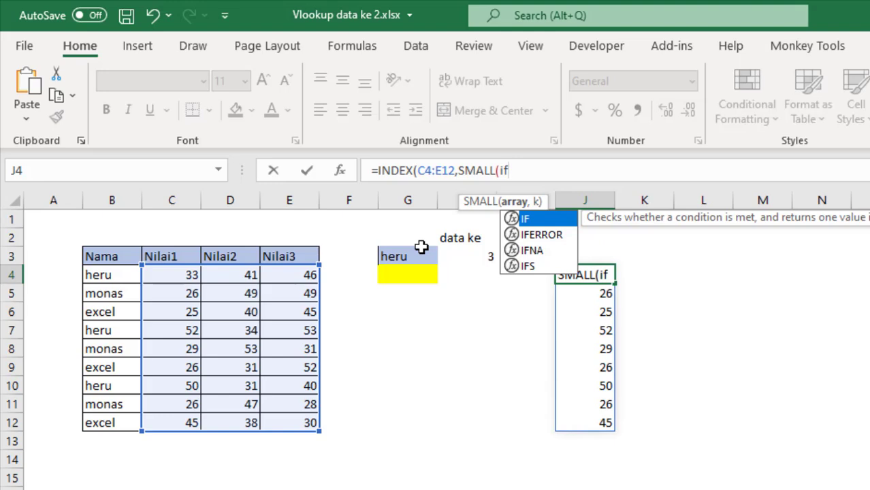
pyautogui.write('(')
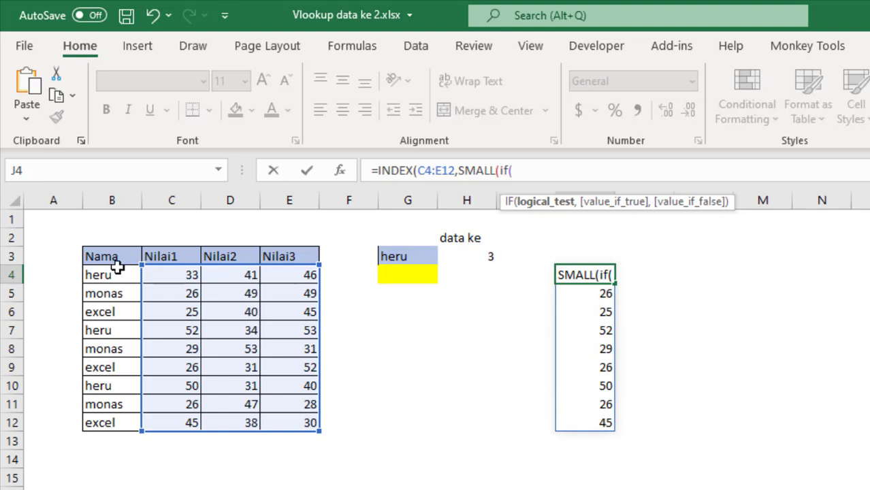
pyautogui.moveTo(117, 274); pyautogui.dragTo(111, 423)
pyautogui.write('=')
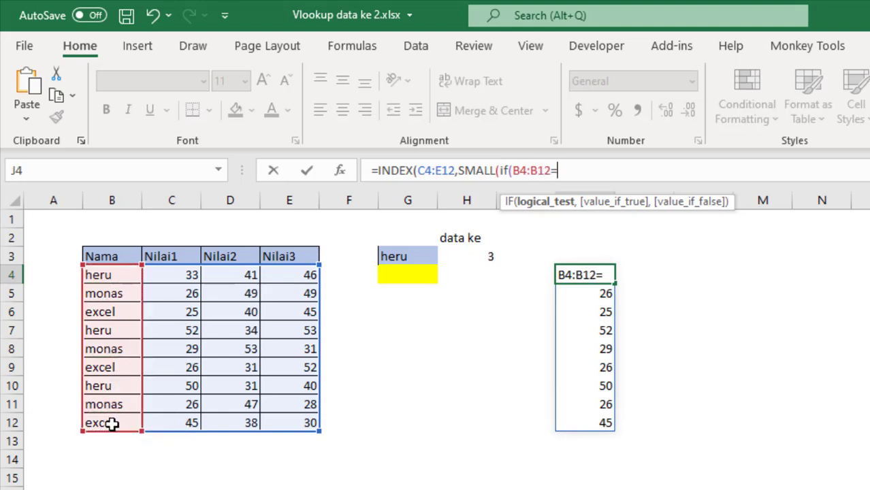
pyautogui.click(408, 255)
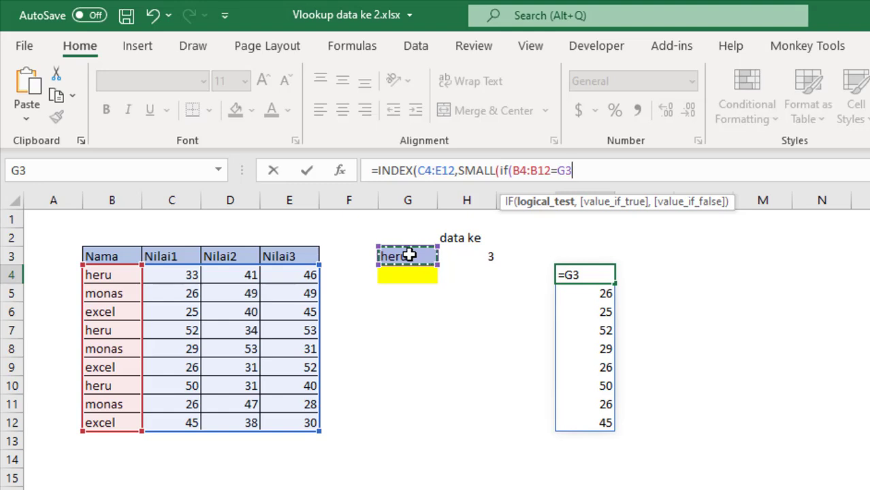
pyautogui.write(',')
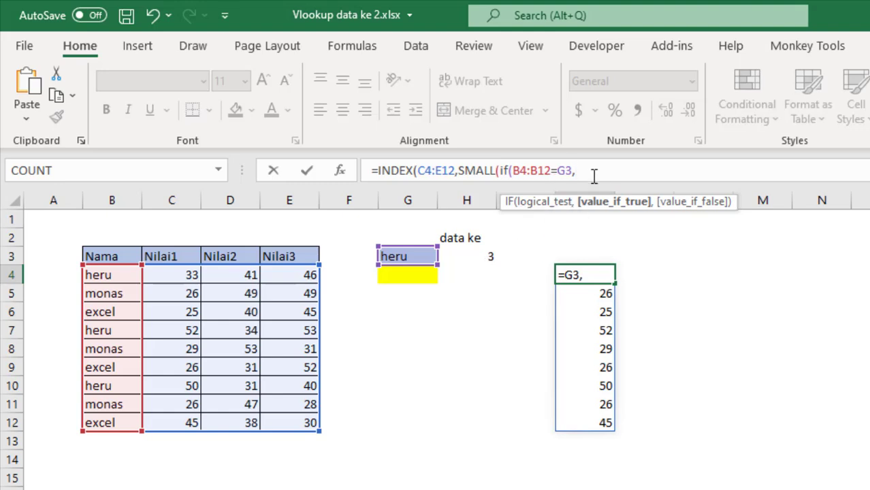
# - Enter ROW(B4:B12)-ROW(B3) as the IF function's value-if-true argument
pyautogui.write('row')
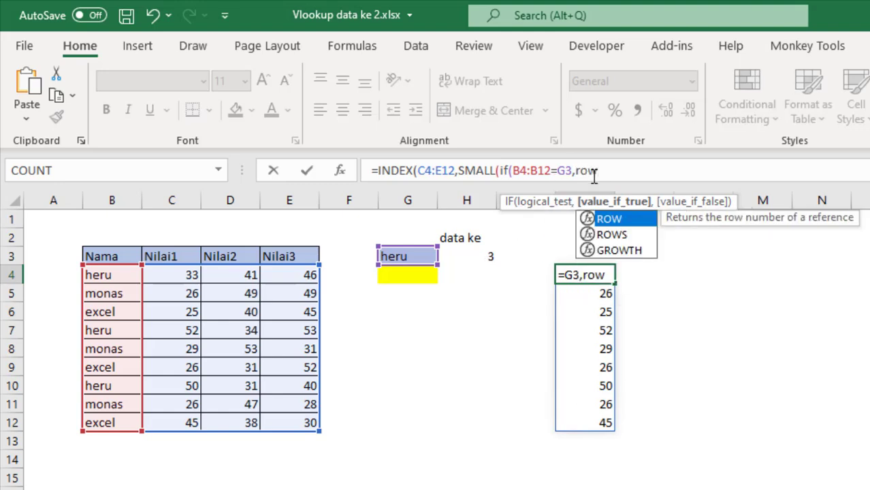
pyautogui.write('(')
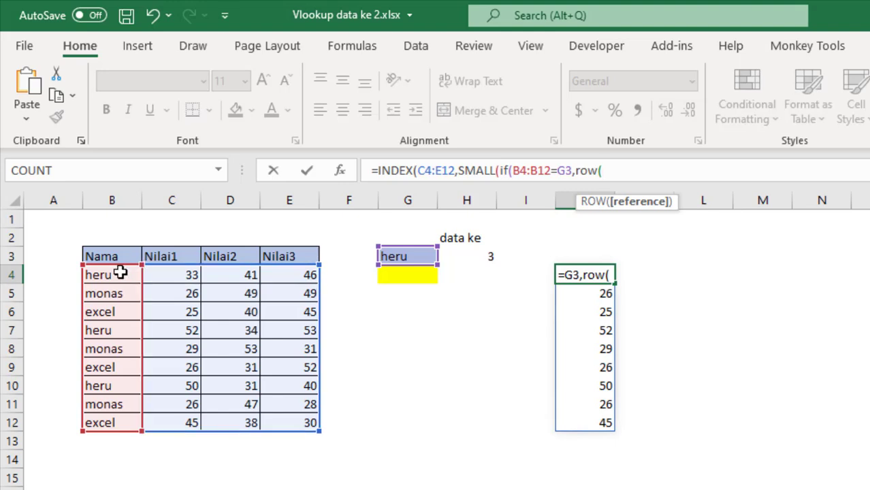
pyautogui.moveTo(120, 273); pyautogui.dragTo(110, 424)
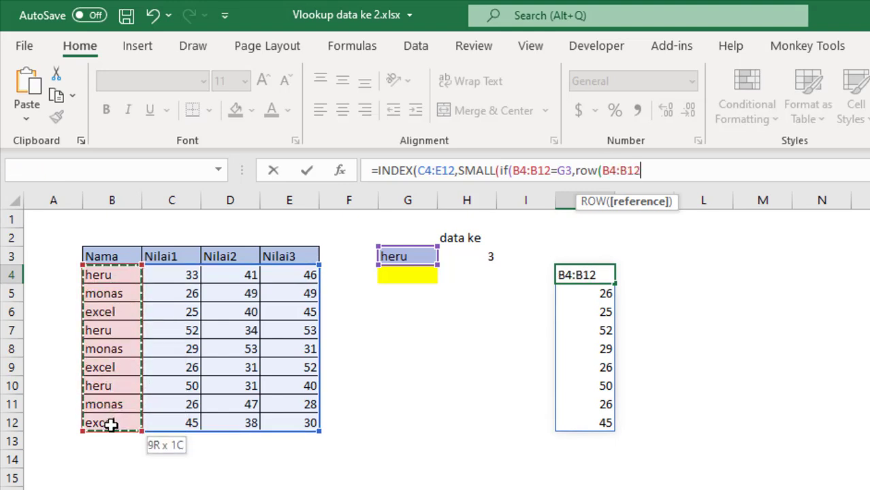
pyautogui.write(')')
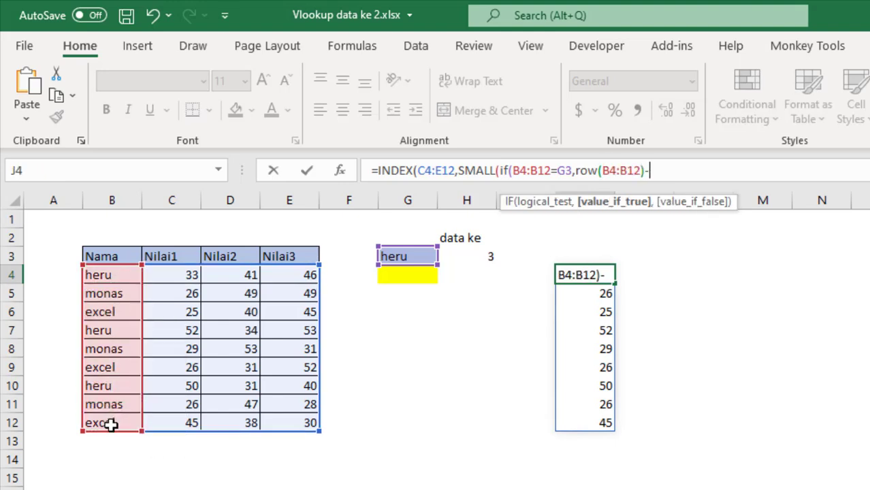
pyautogui.write('-Row')
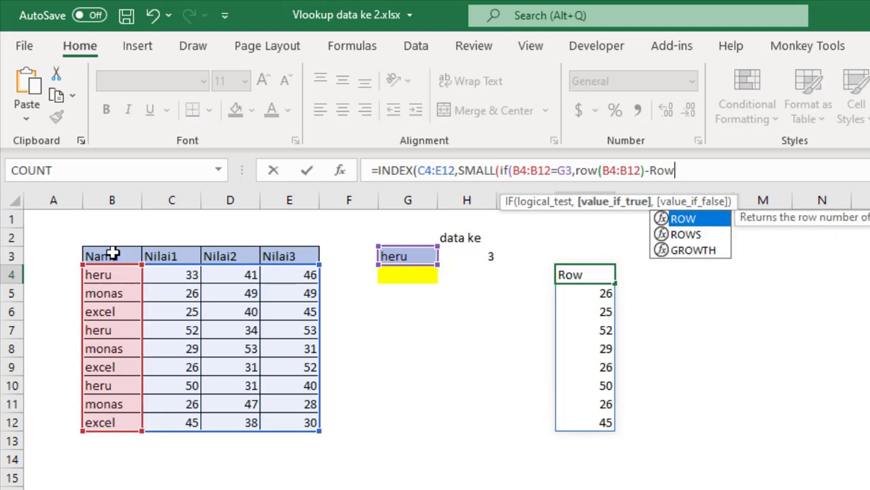
pyautogui.press('Return')
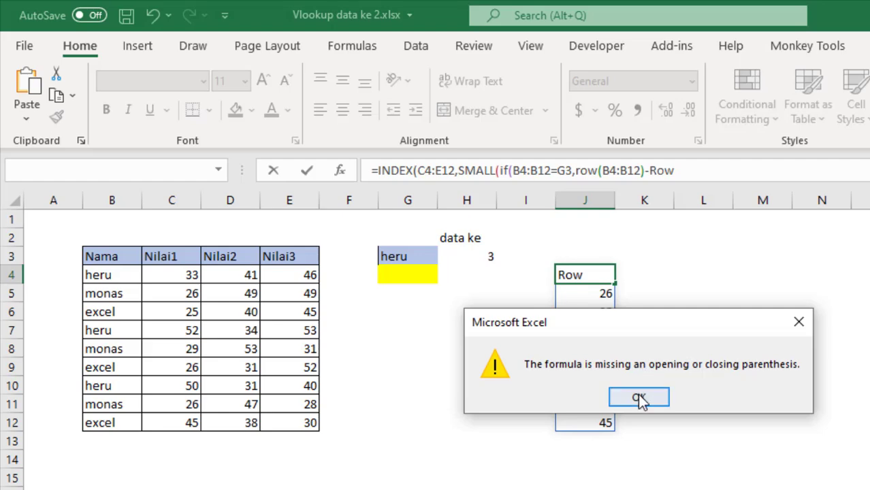
pyautogui.click(640, 399)
pyautogui.press('Right')
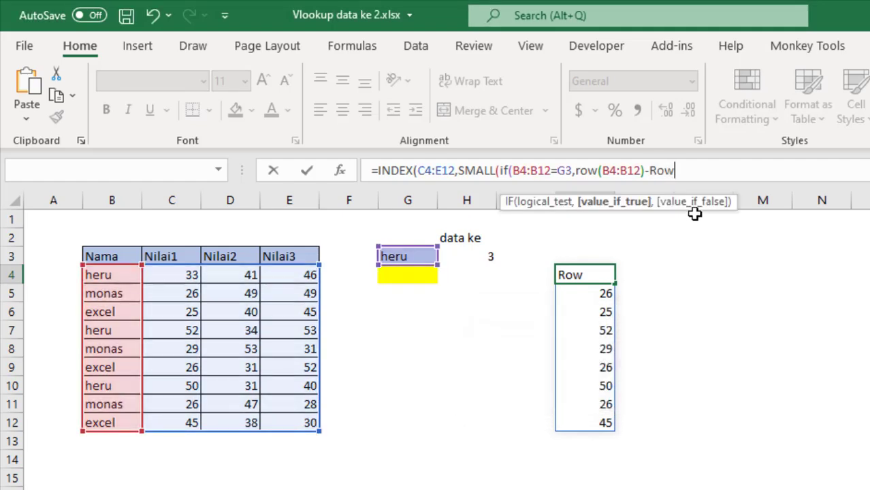
pyautogui.write('(')
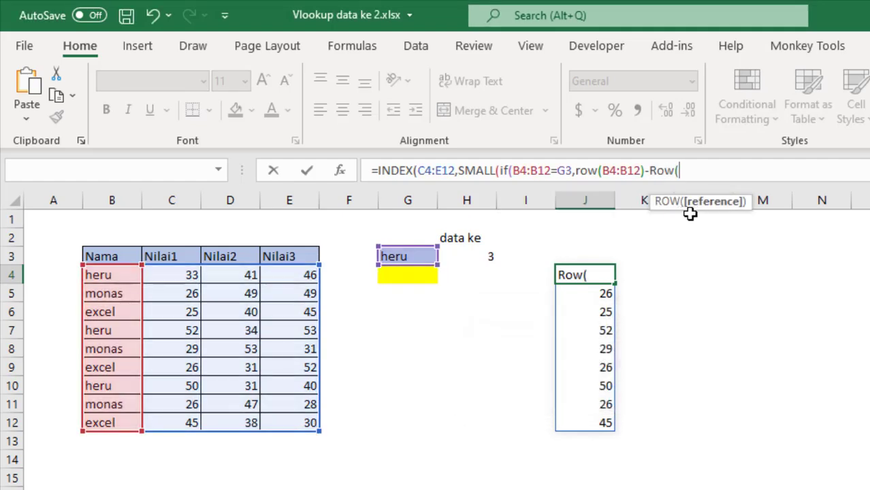
pyautogui.click(125, 252)
pyautogui.write(')')
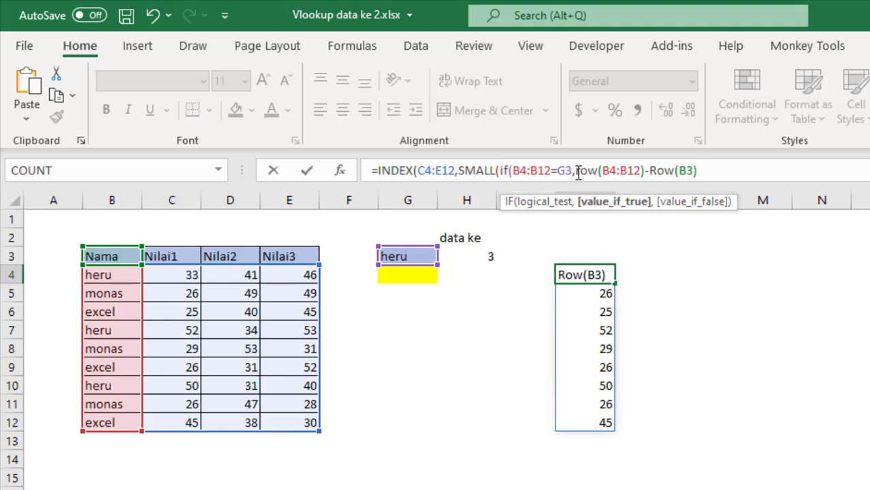
pyautogui.moveTo(575, 174); pyautogui.dragTo(642, 175)
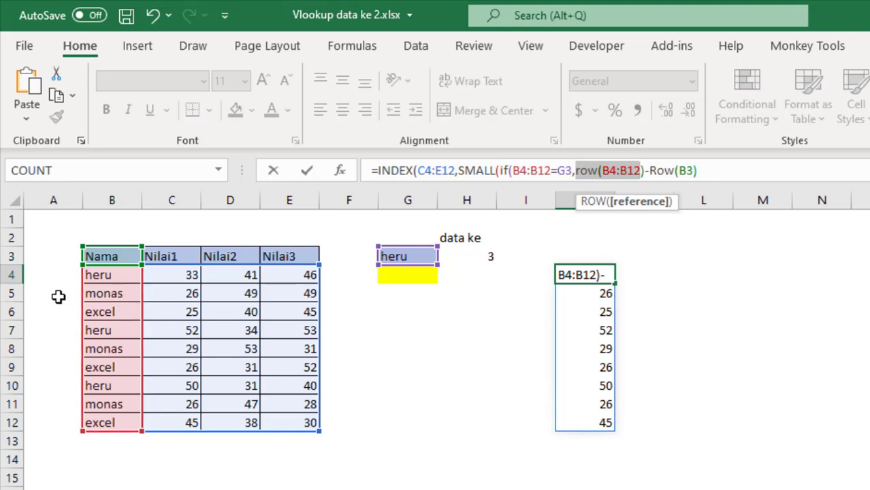
pyautogui.click(703, 171)
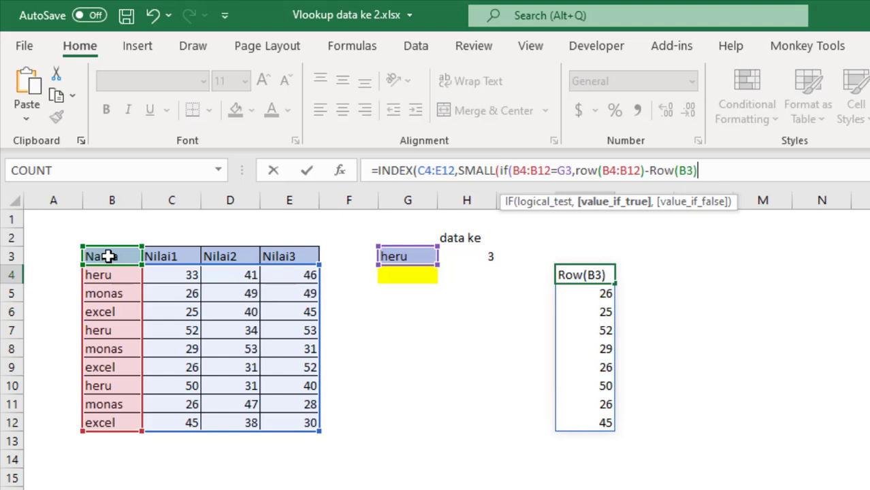
# - Complete J4's formula with H3 as SMALL's k argument and 1 as INDEX's column number
pyautogui.write(')')
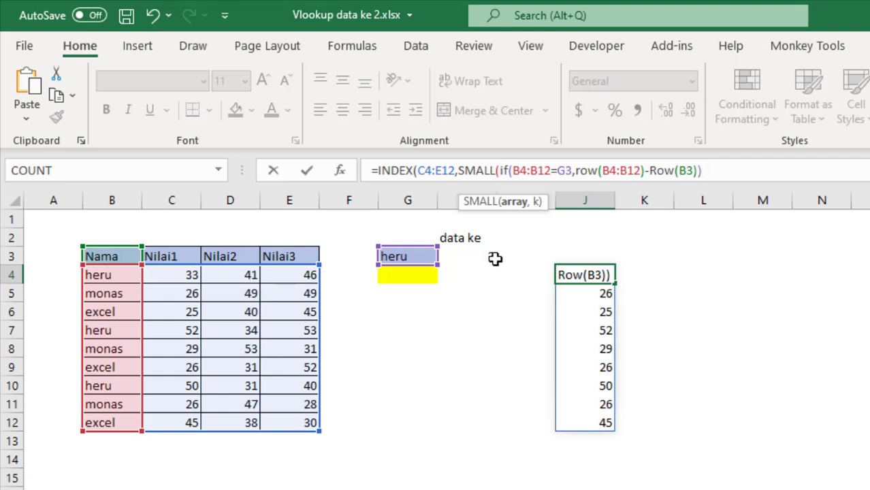
pyautogui.write(',')
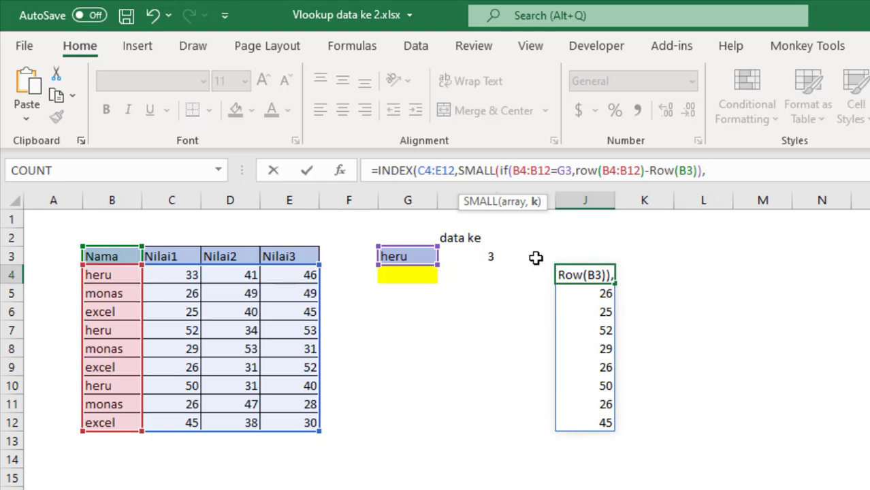
pyautogui.click(490, 256)
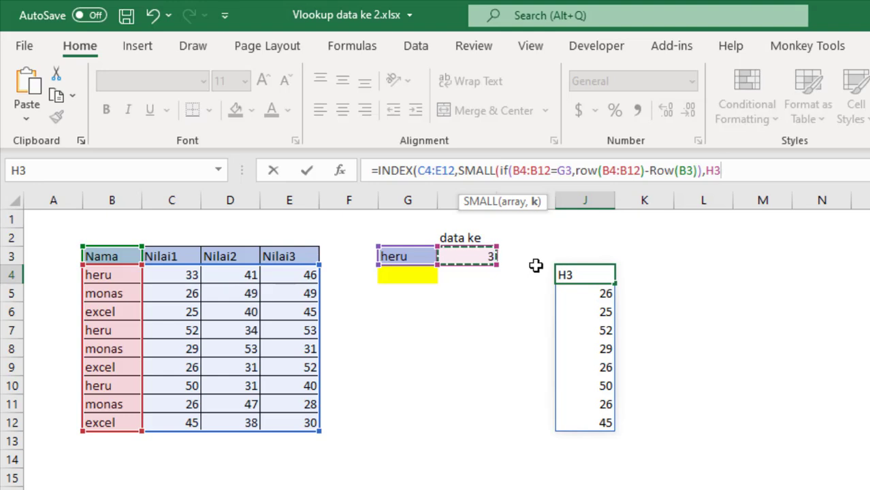
pyautogui.write(')')
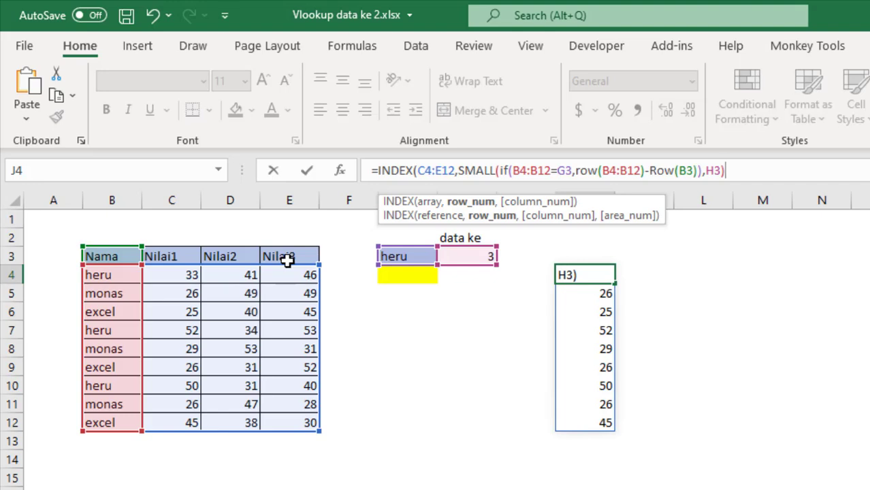
pyautogui.write(',1)')
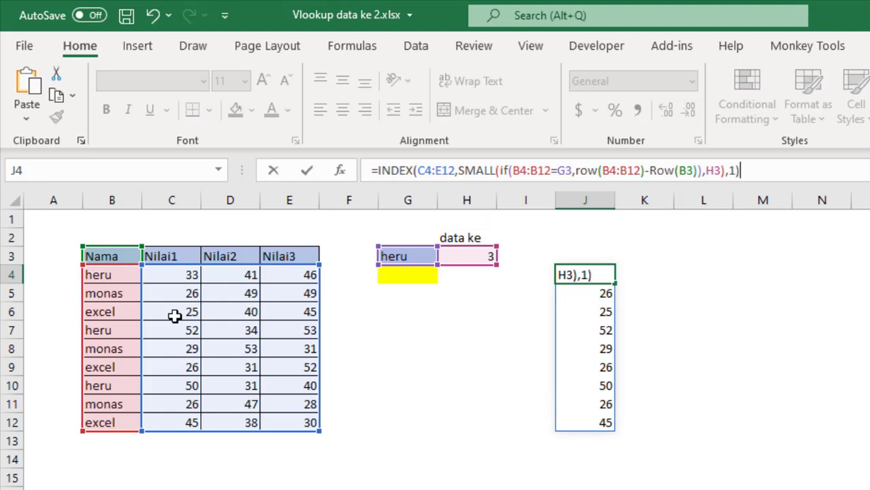
pyautogui.press('Return')
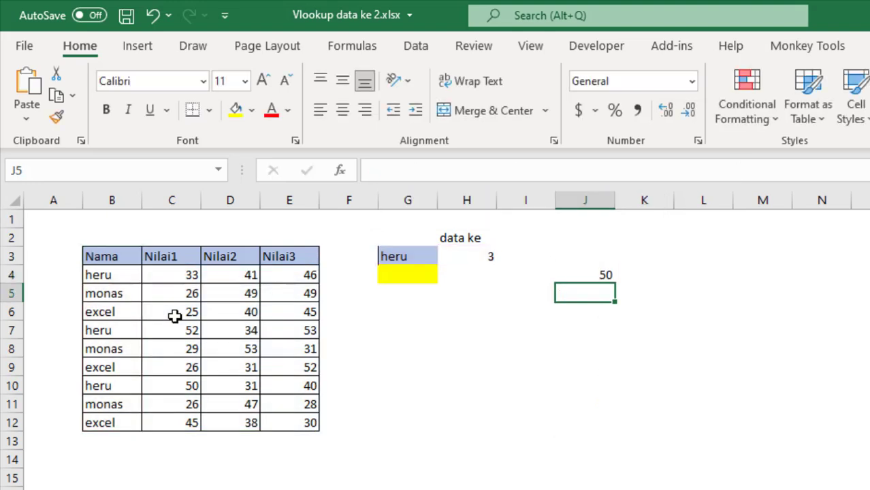
# - Copy J4's complete INDEX formula as text into the yellow cell G4, enter it as an array formula, and clear J4
pyautogui.click(608, 272)
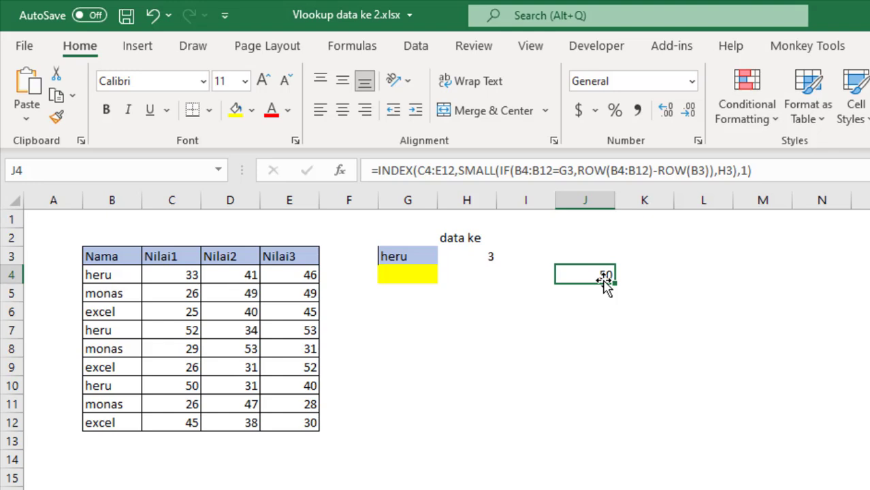
pyautogui.click(782, 171)
pyautogui.moveTo(783, 172); pyautogui.dragTo(345, 170)
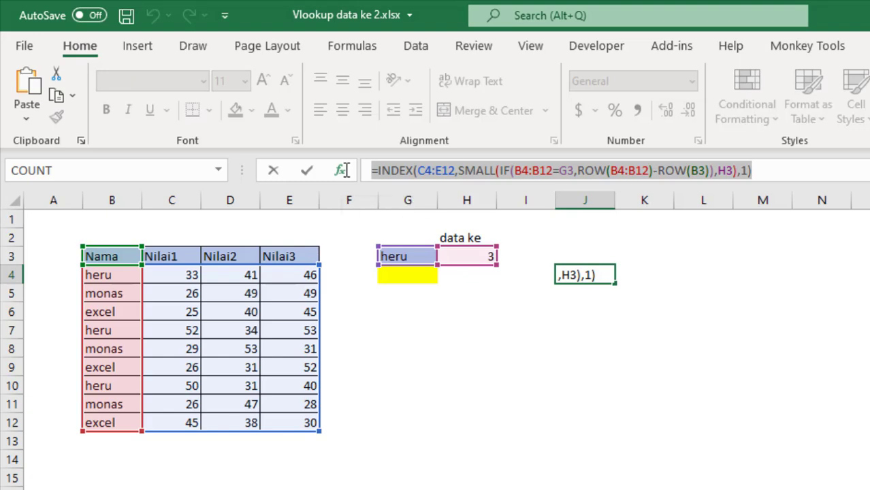
pyautogui.hotkey('ctrl', 'shift', 'Return')
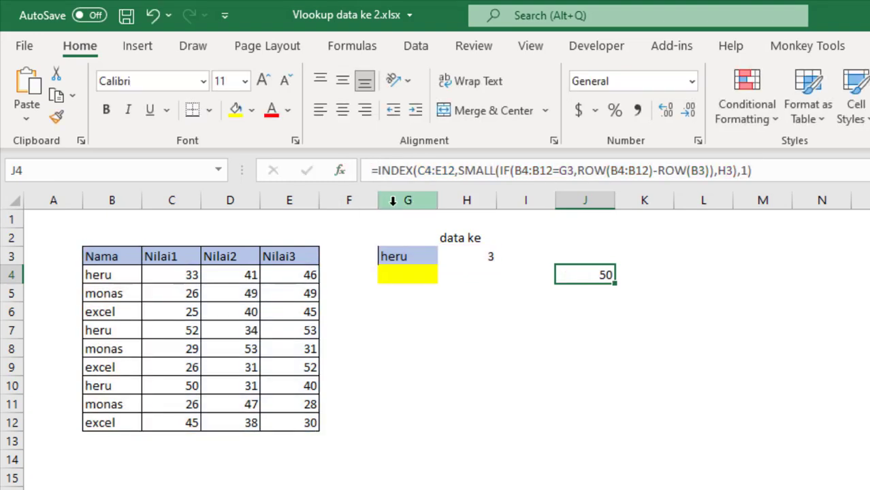
pyautogui.click(386, 272)
pyautogui.click(422, 168)
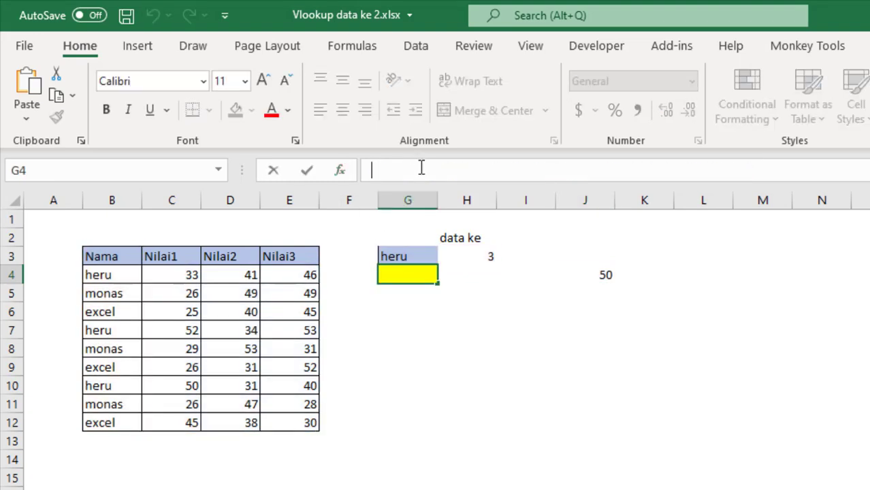
pyautogui.hotkey('ctrl', 'v')
pyautogui.hotkey('ctrl', 'shift', 'Return')
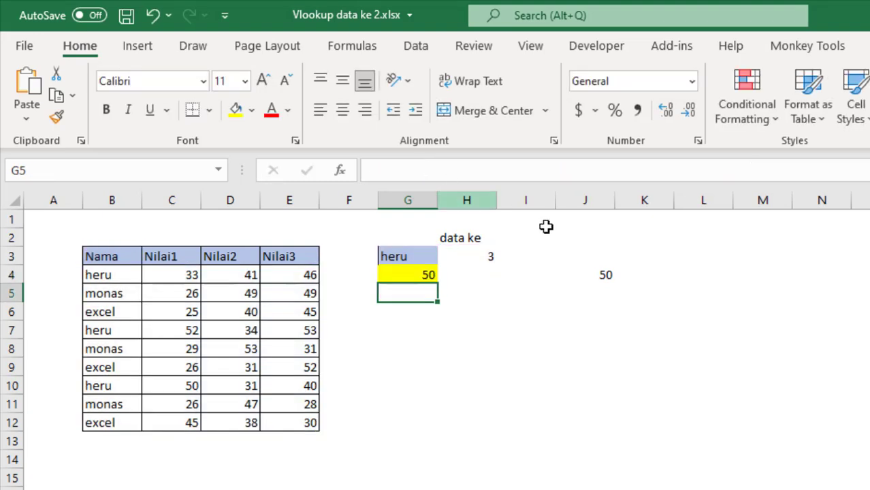
pyautogui.click(594, 274)
pyautogui.press('Delete')
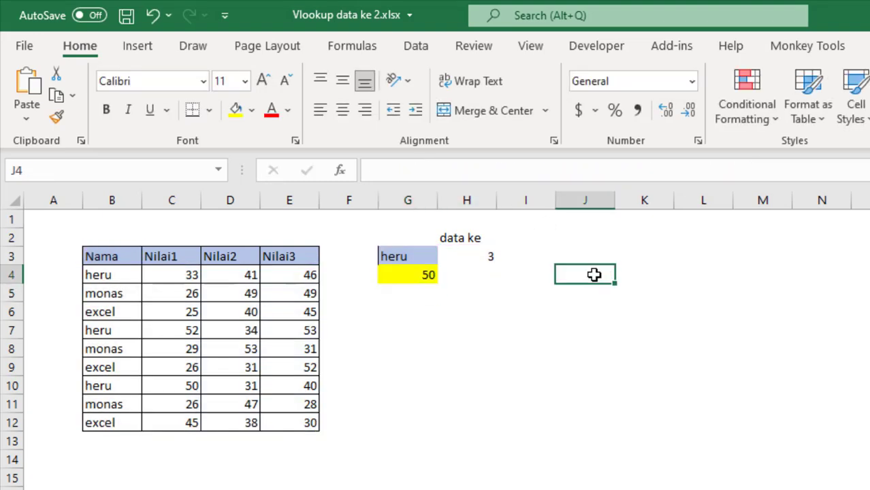
# - Check G4's result against the Nilai1 value of the lookup name's third occurrence in the table
pyautogui.click(434, 289)
pyautogui.click(481, 258)
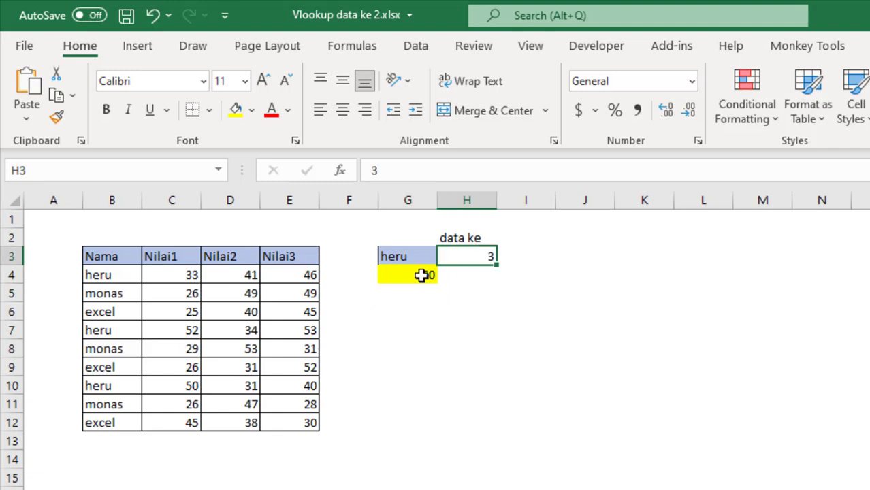
pyautogui.click(417, 255)
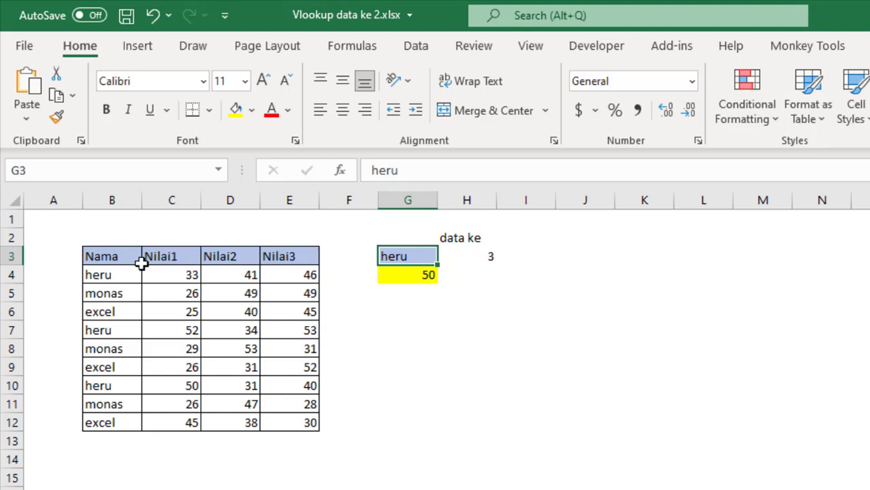
pyautogui.click(117, 274)
pyautogui.click(113, 329)
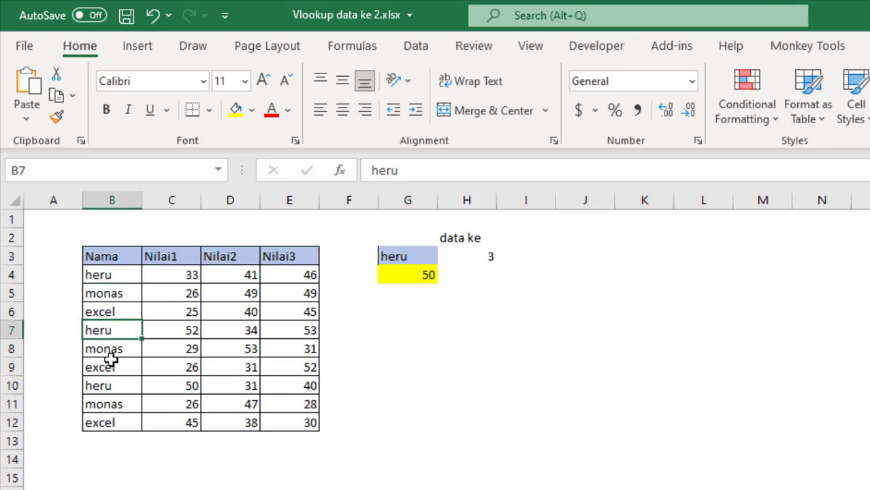
pyautogui.click(111, 386)
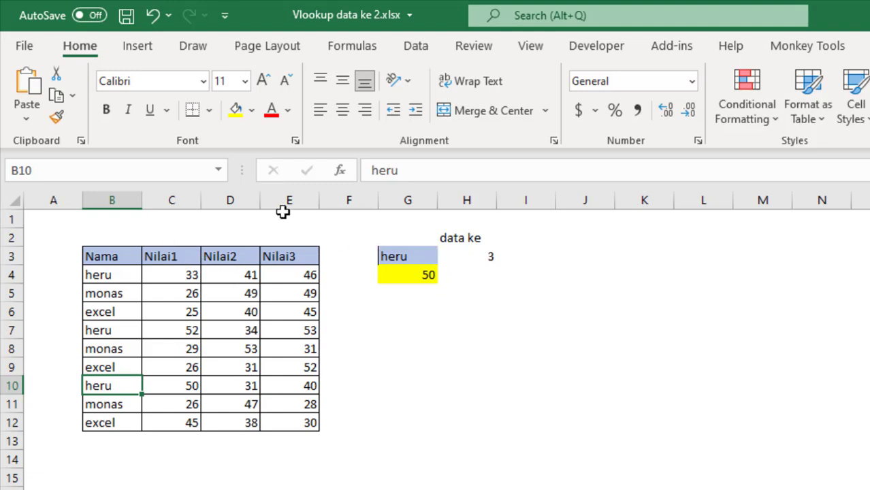
pyautogui.click(187, 384)
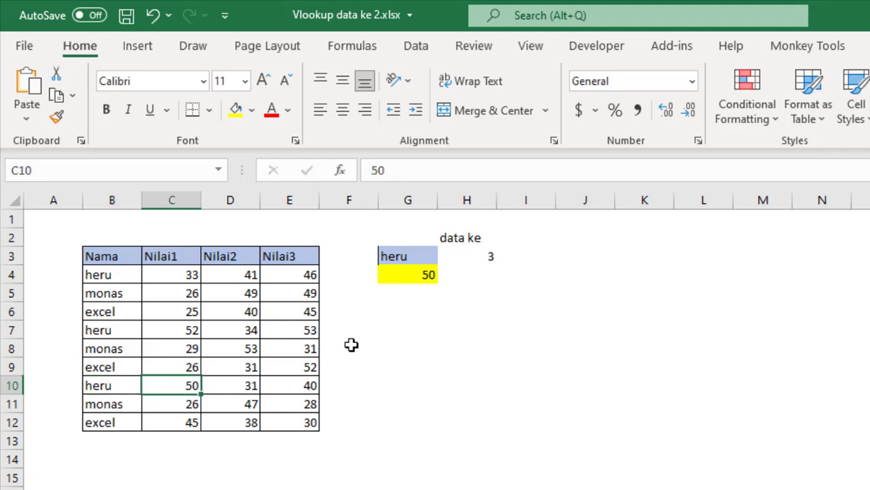
# - Set the occurrence number in H3 to 2 and compare the result with row 7 of the table
pyautogui.click(485, 257)
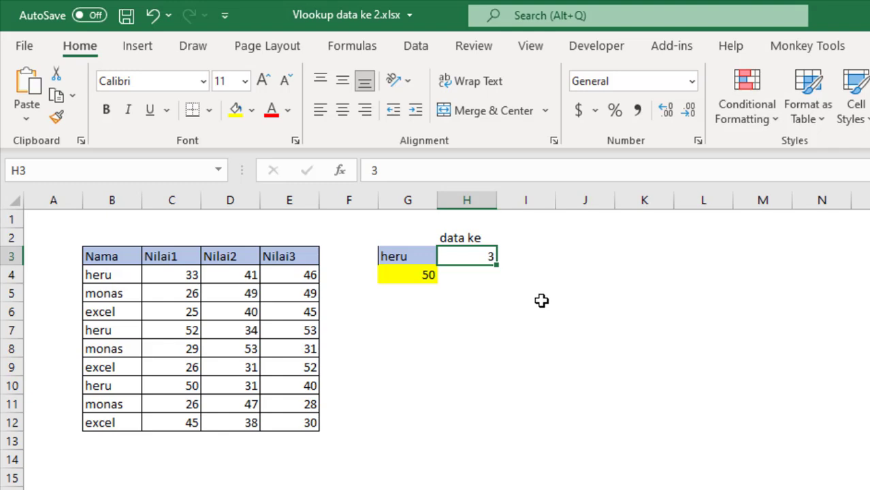
pyautogui.write('2')
pyautogui.press('Return')
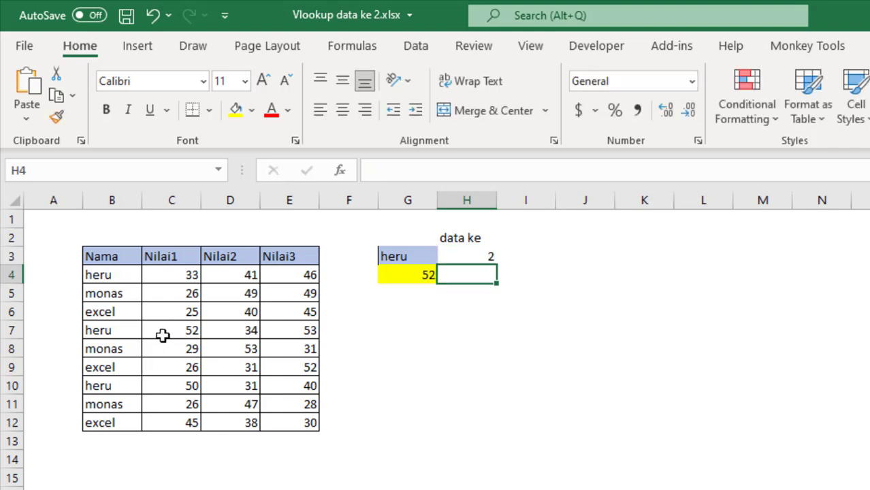
pyautogui.click(152, 329)
pyautogui.click(112, 336)
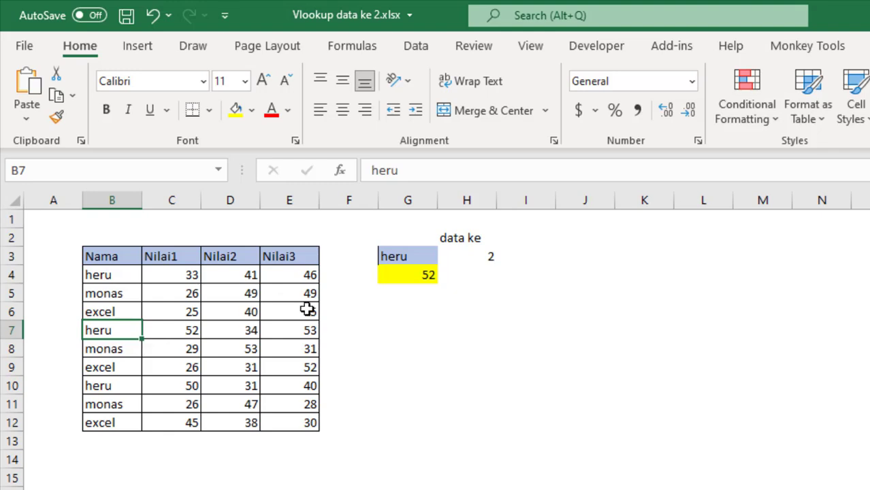
# - Set the occurrence number in H3 to 1 and compare the result with C4
pyautogui.click(472, 257)
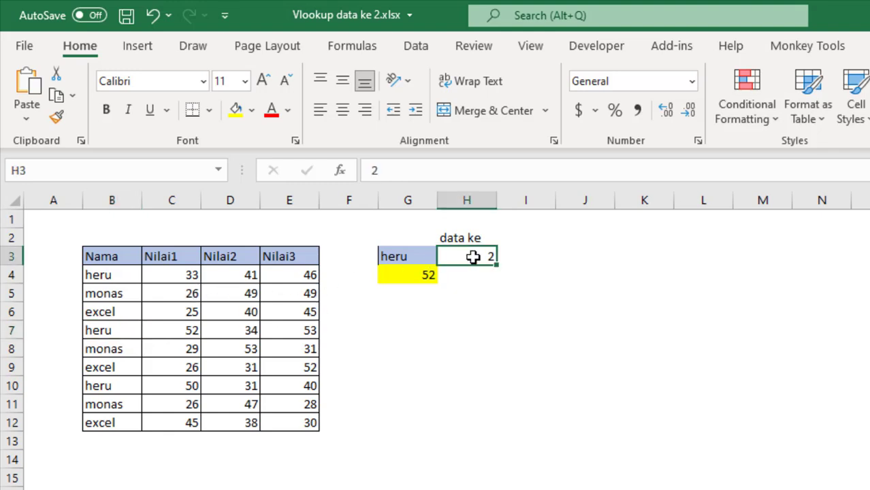
pyautogui.write('1')
pyautogui.press('Return')
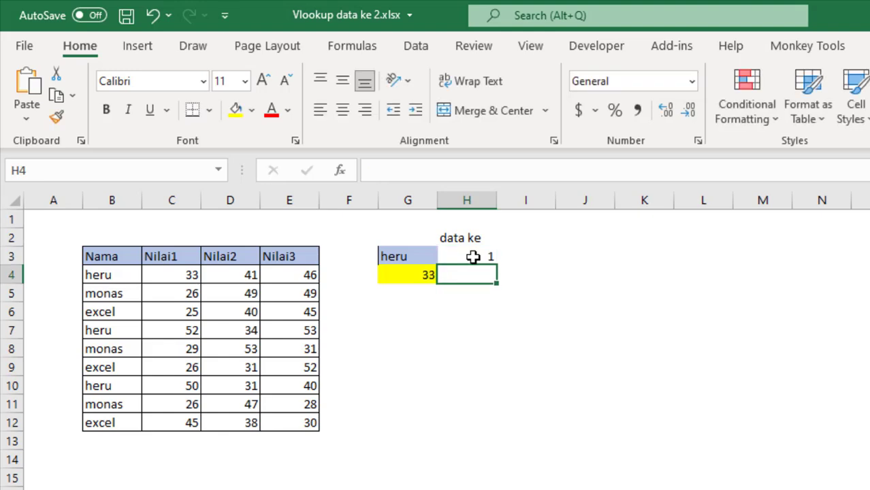
pyautogui.click(170, 275)
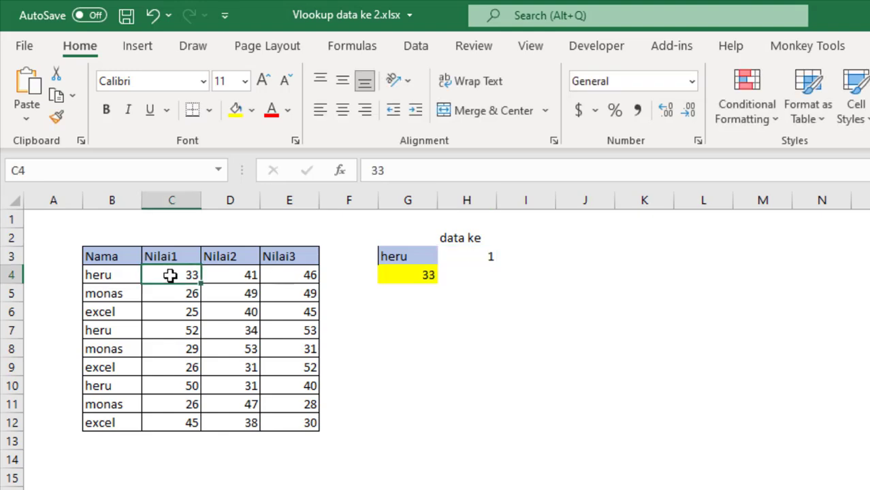
pyautogui.click(408, 348)
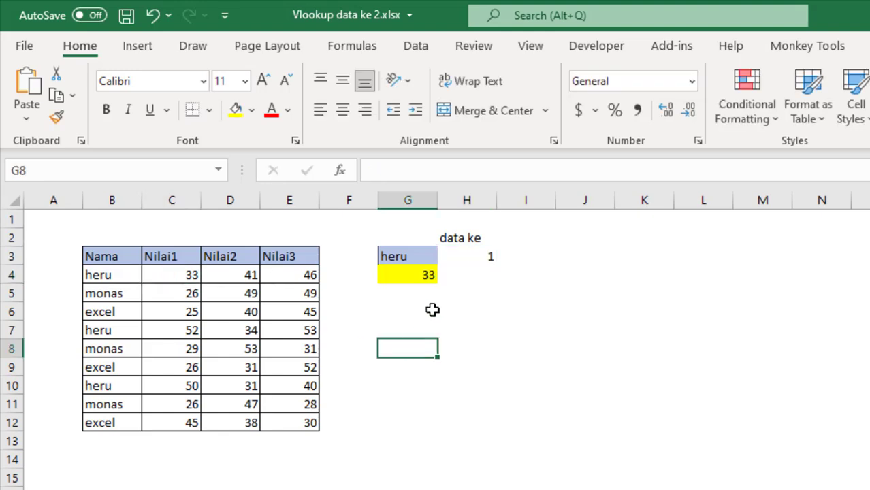
# - Change the lookup name in G3 to monas and compare the result with the Nilai1 value in C5
pyautogui.click(423, 278)
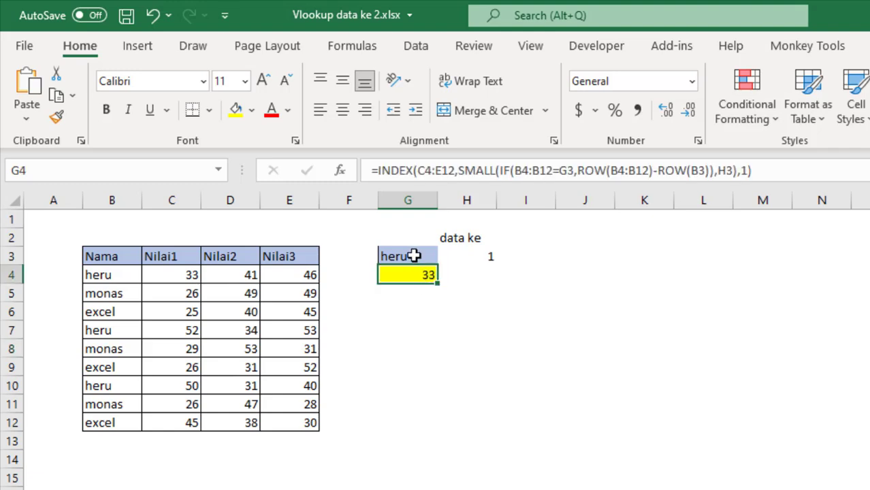
pyautogui.click(414, 256)
pyautogui.write('monas')
pyautogui.press('Return')
pyautogui.click(161, 294)
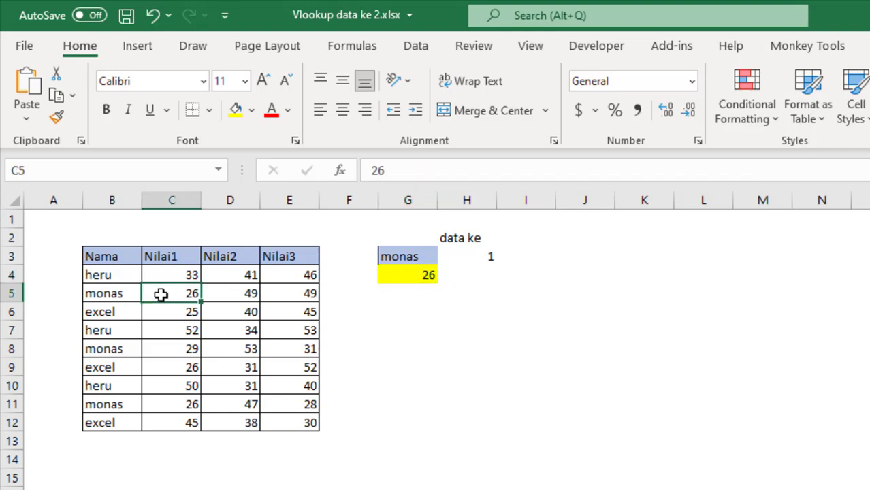
# - Set H3 to 2 for monas and compare the result with the Nilai1 value in C8
pyautogui.click(471, 262)
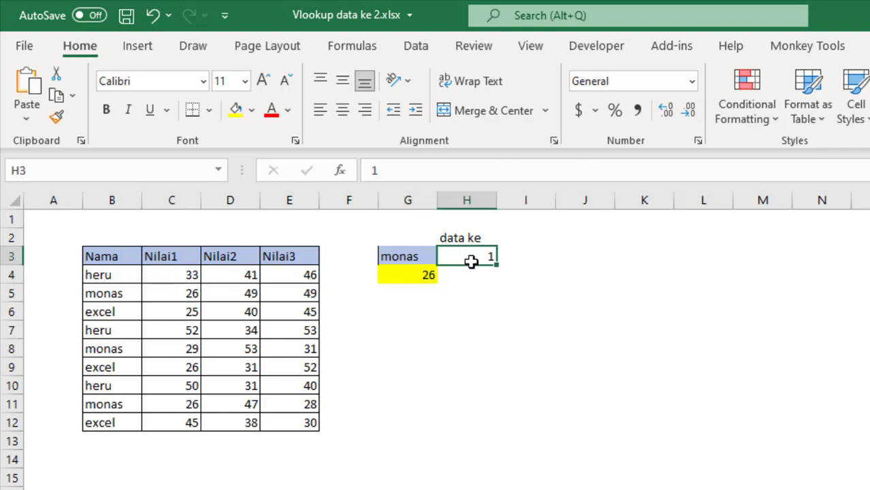
pyautogui.write('2')
pyautogui.press('Return')
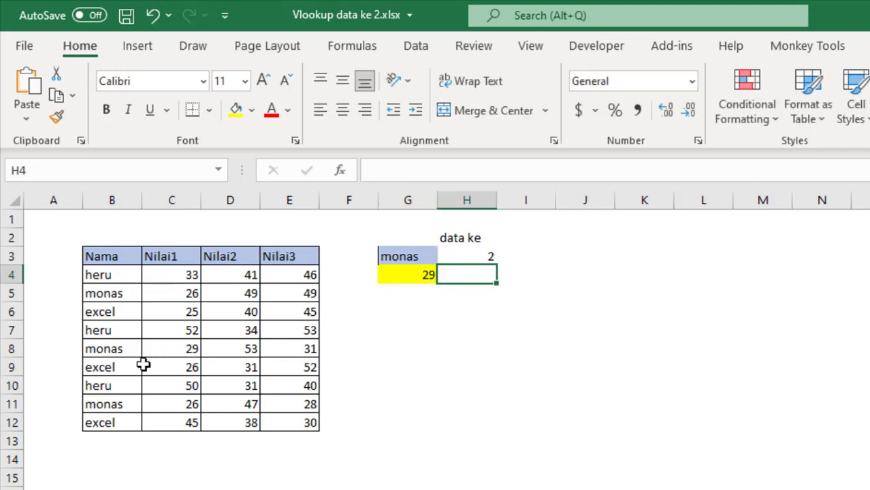
pyautogui.click(177, 351)
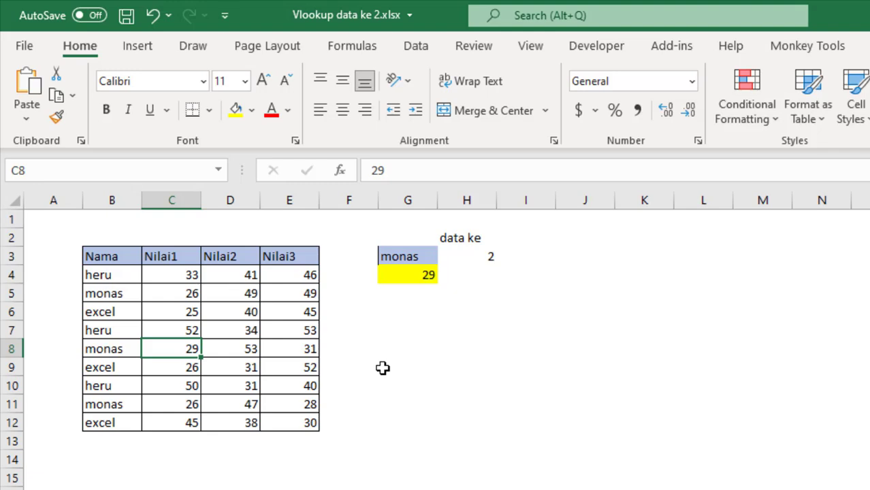
# - Add the header "Nilai berapa" in I2 and enter 3 below it in I3
pyautogui.click(484, 255)
pyautogui.click(525, 245)
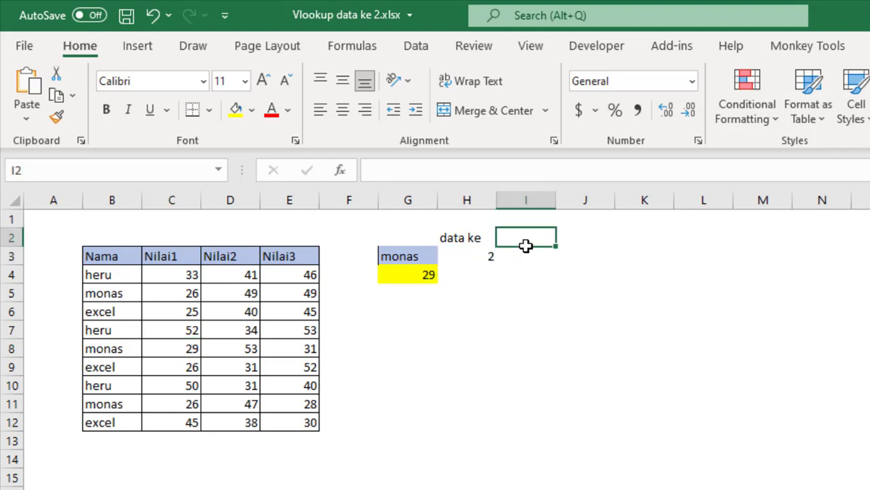
pyautogui.write('Nil')
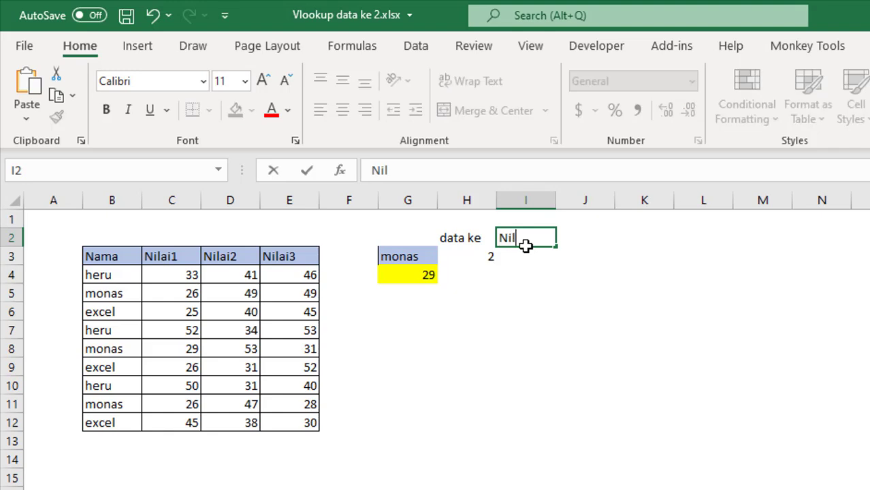
pyautogui.write('ai berapa')
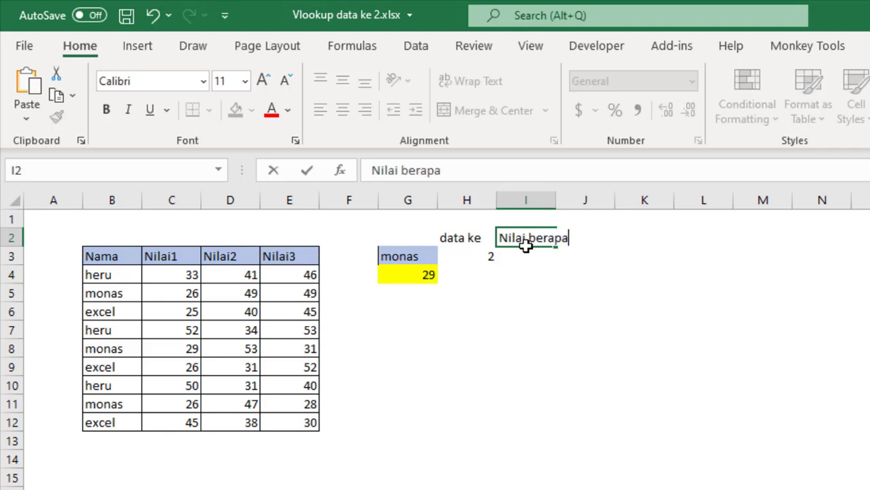
pyautogui.click(530, 264)
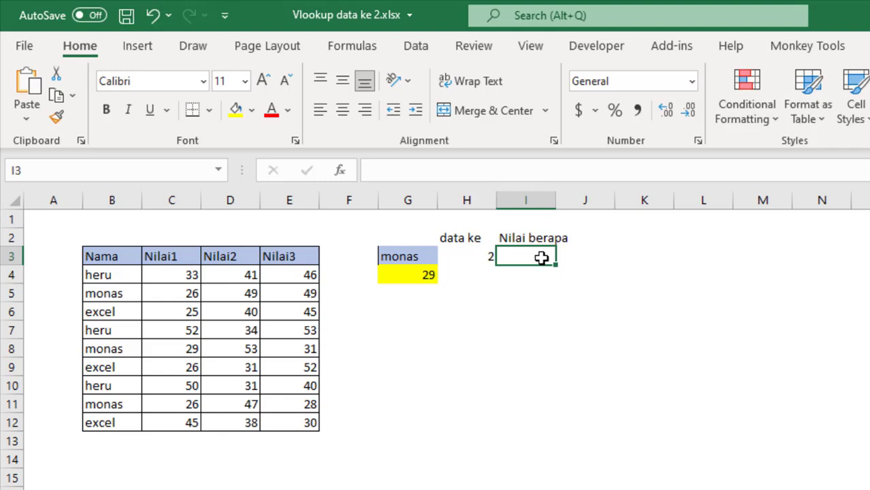
pyautogui.write('3')
pyautogui.click(529, 303)
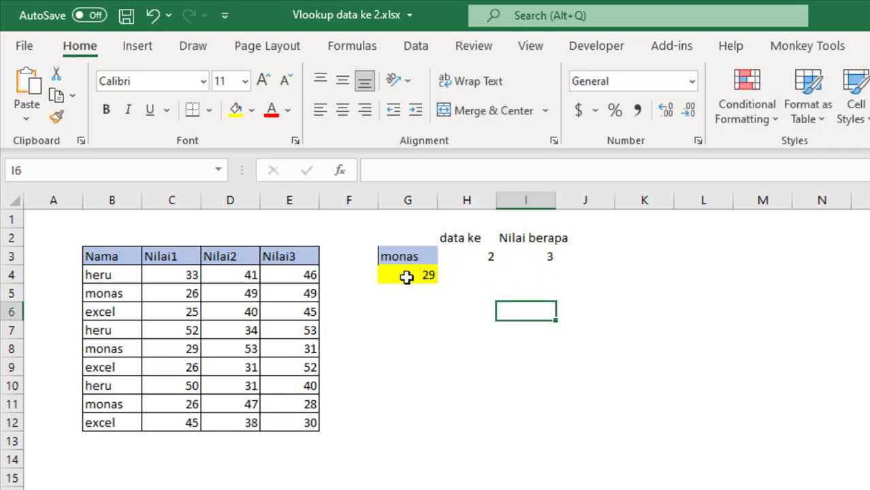
# - Make G4's INDEX formula take its column number from I3 and compare the result with the second monas row's Nilai3 value
pyautogui.click(406, 274)
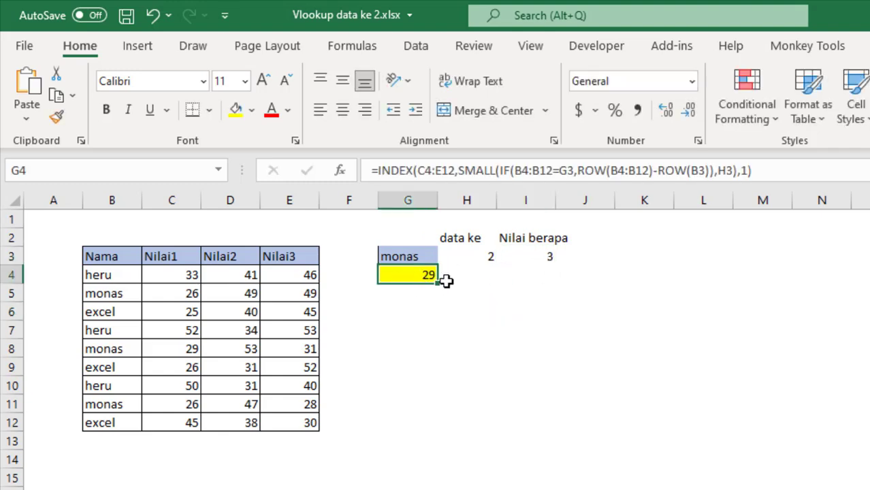
pyautogui.click(750, 171)
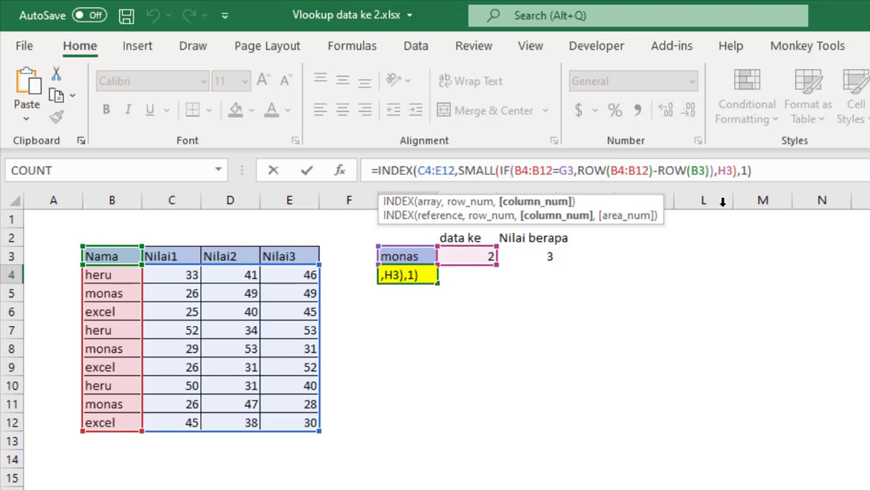
pyautogui.press('BackSpace')
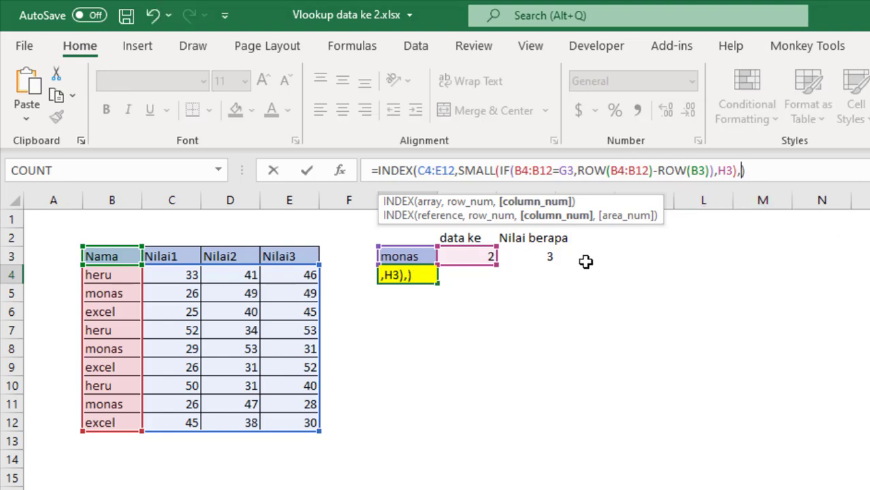
pyautogui.click(544, 260)
pyautogui.press('Return')
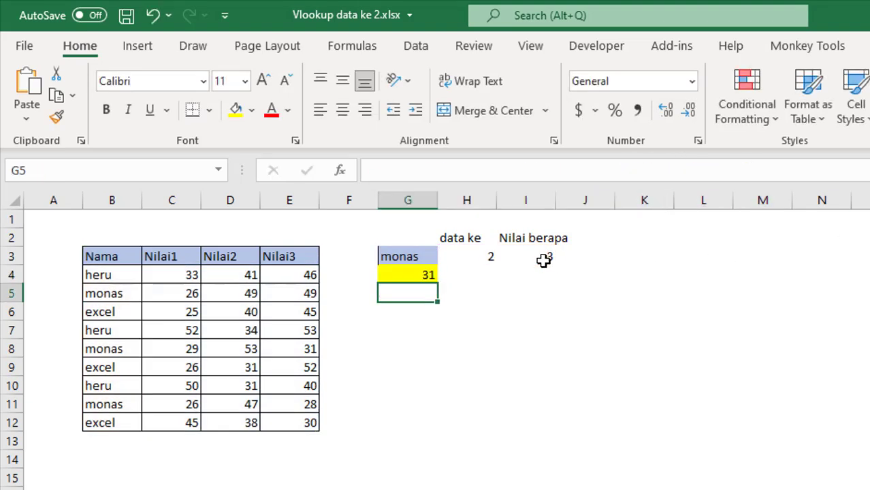
pyautogui.click(403, 275)
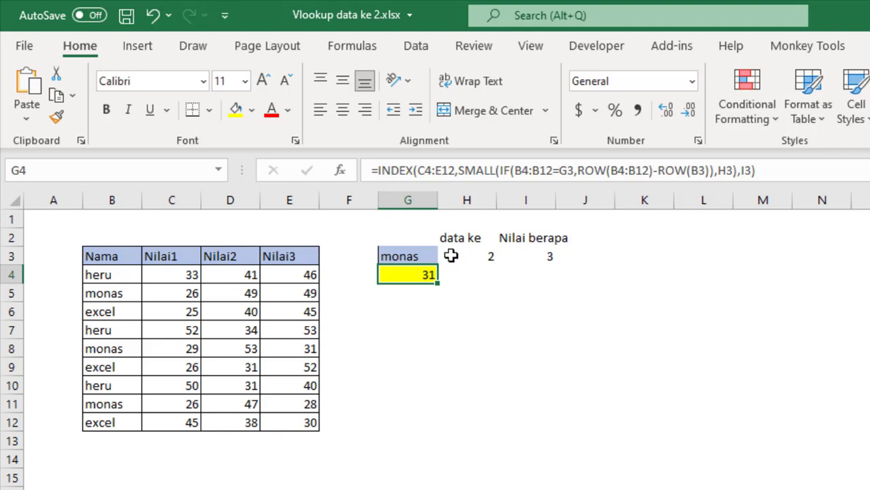
pyautogui.click(117, 291)
pyautogui.click(117, 351)
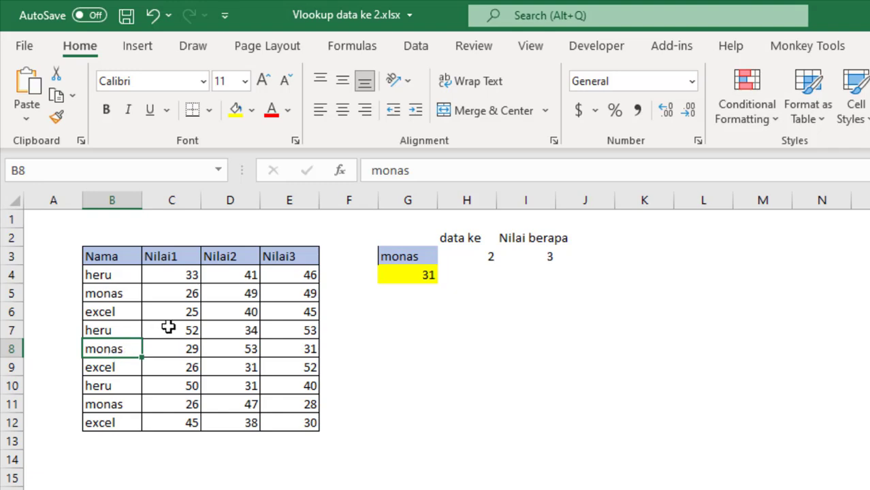
pyautogui.click(302, 350)
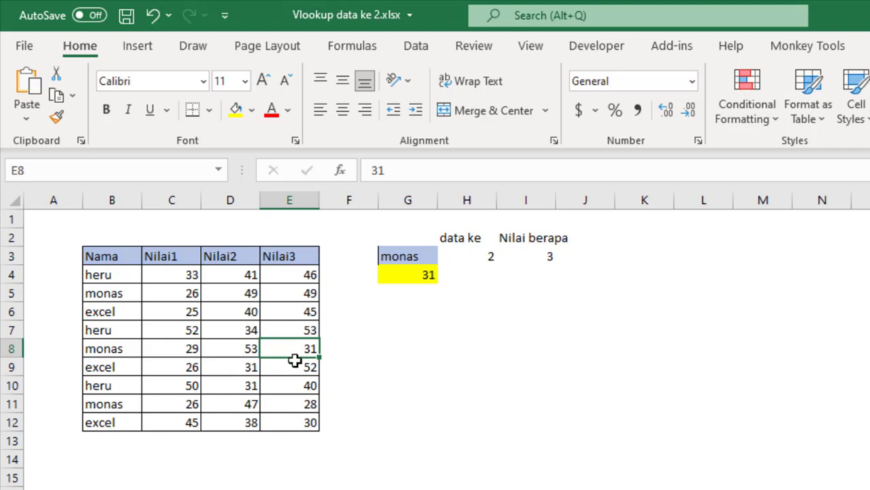
# - Add list data validation to I3 with an in-cell dropdown offering the values 1, 2 and 3
pyautogui.click(484, 256)
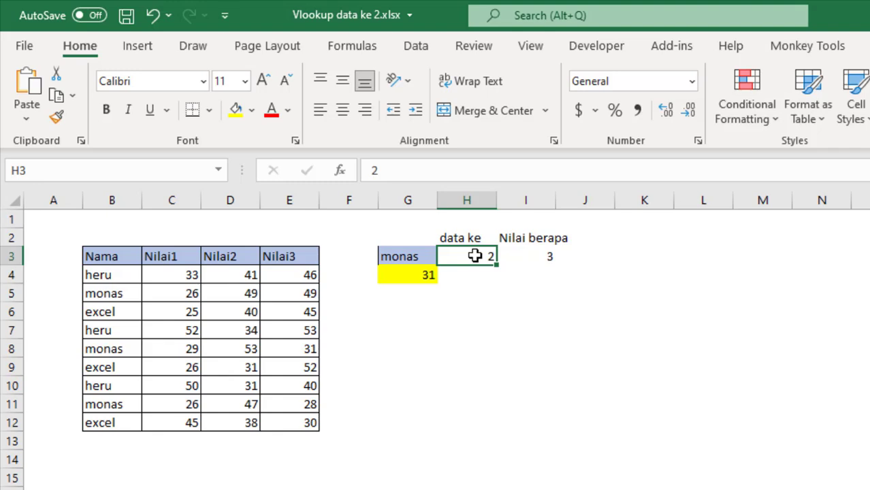
pyautogui.click(532, 259)
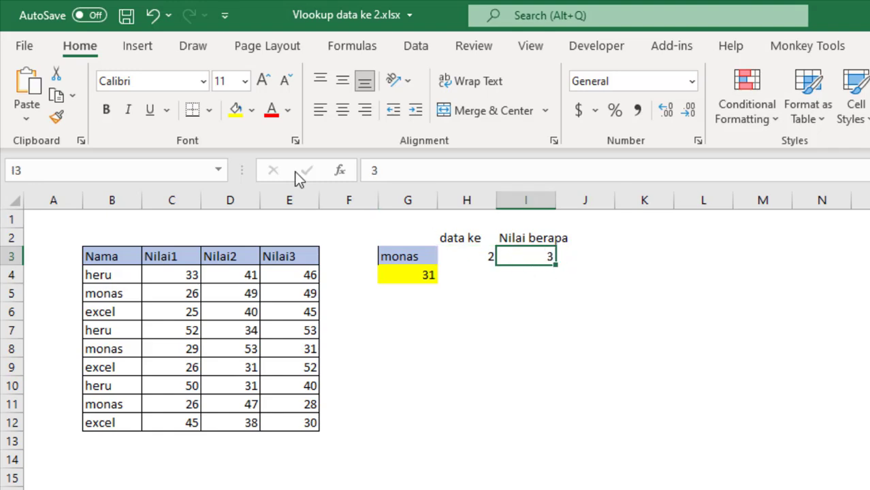
pyautogui.click(410, 55)
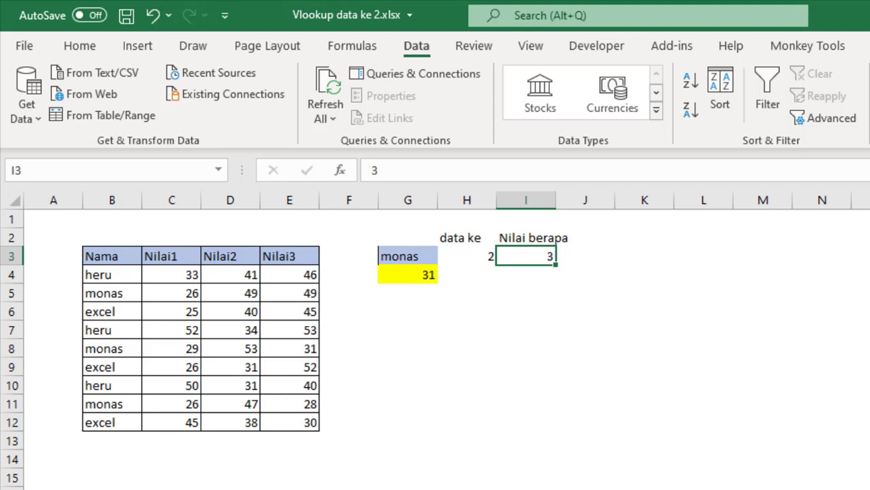
pyautogui.hotkey('alt', 'a')
pyautogui.press('v')
pyautogui.press('v')
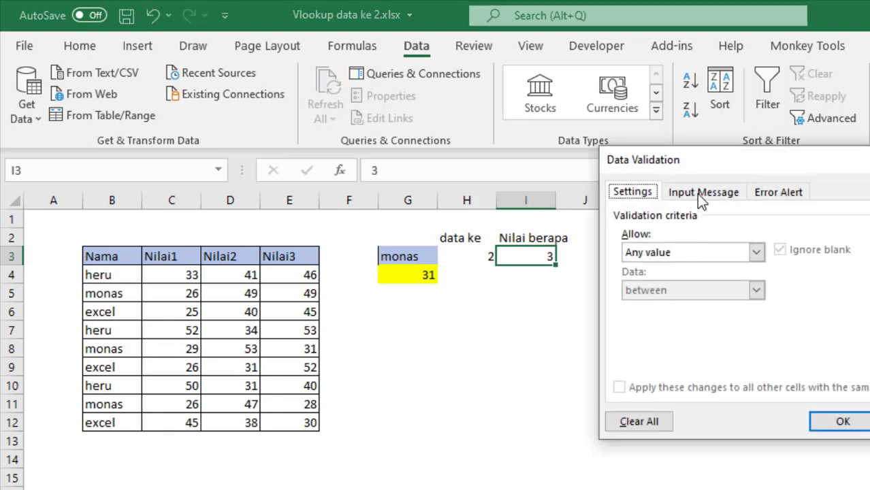
pyautogui.click(755, 253)
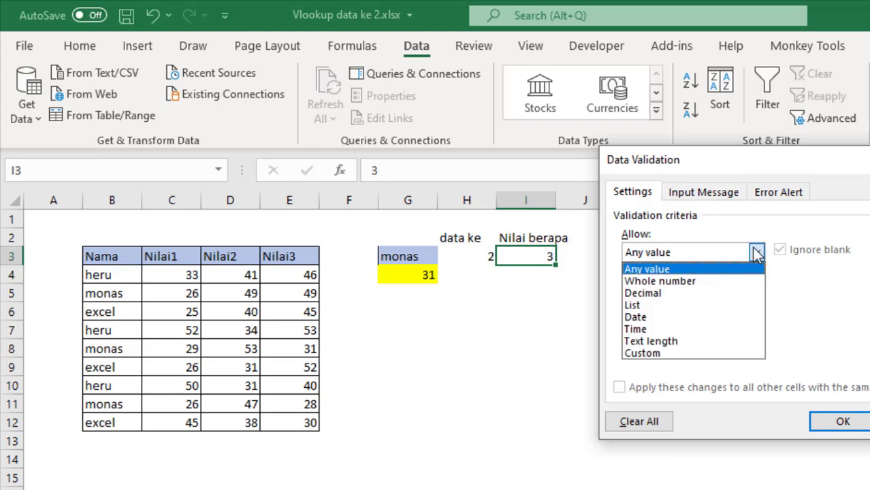
pyautogui.click(664, 301)
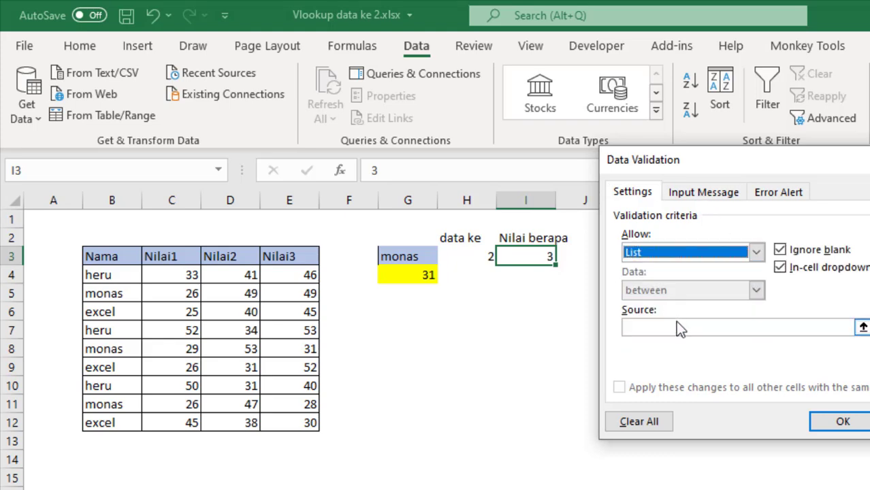
pyautogui.click(677, 325)
pyautogui.write('1,2,')
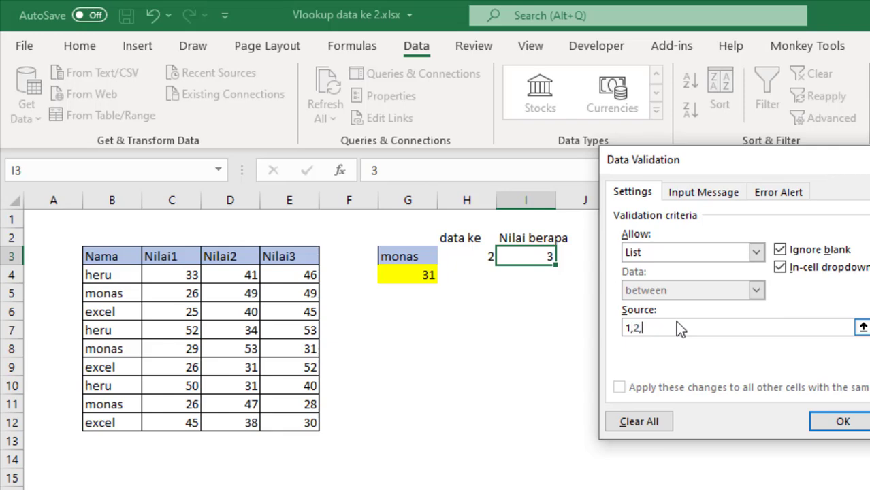
pyautogui.write('3')
pyautogui.click(840, 422)
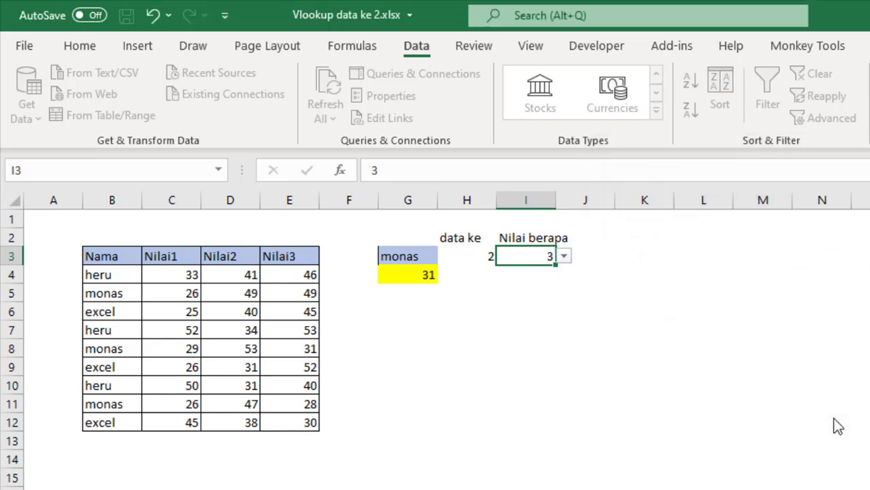
pyautogui.click(749, 379)
# - Choose 2 from I3's dropdown list and compare G4's result with the Nilai2 value in D8
pyautogui.click(539, 259)
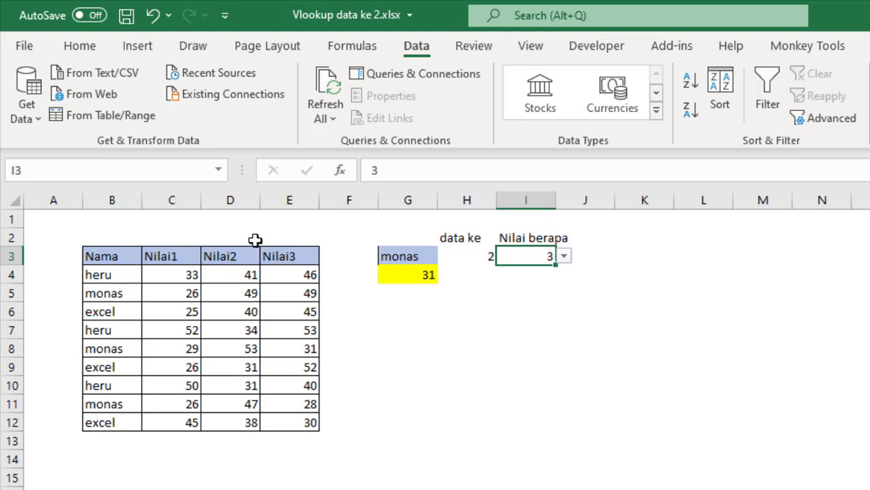
pyautogui.click(565, 257)
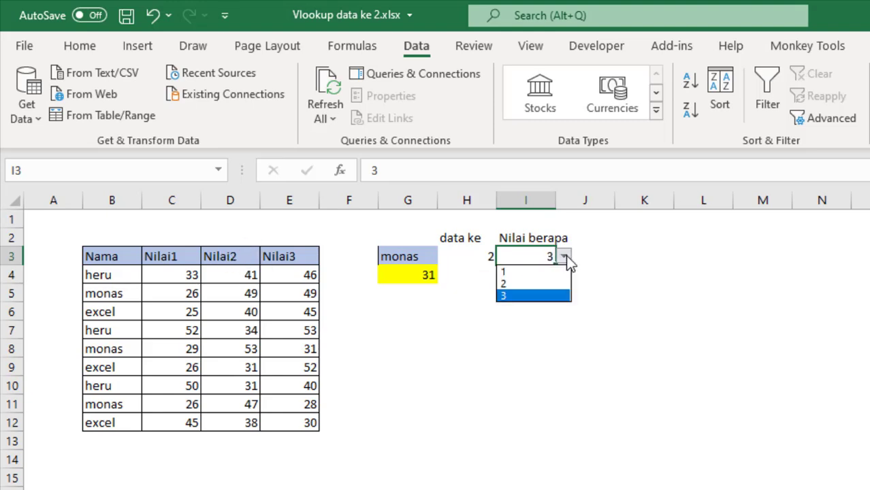
pyautogui.click(550, 282)
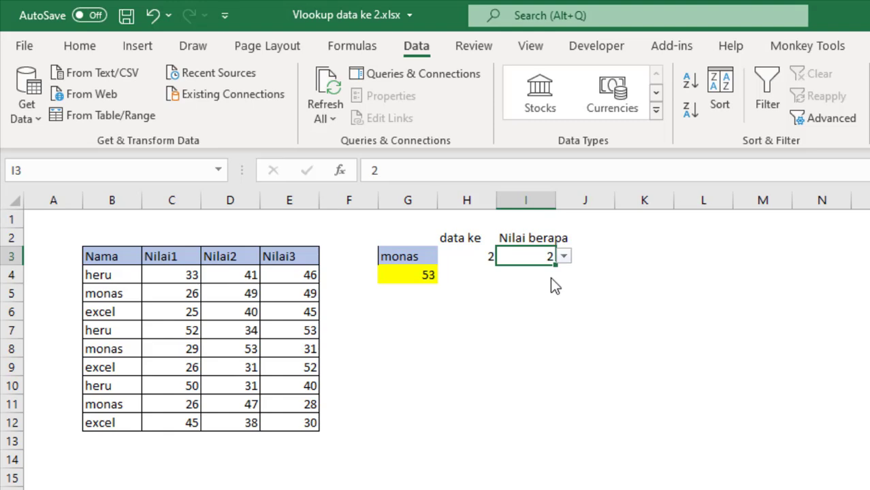
pyautogui.click(550, 277)
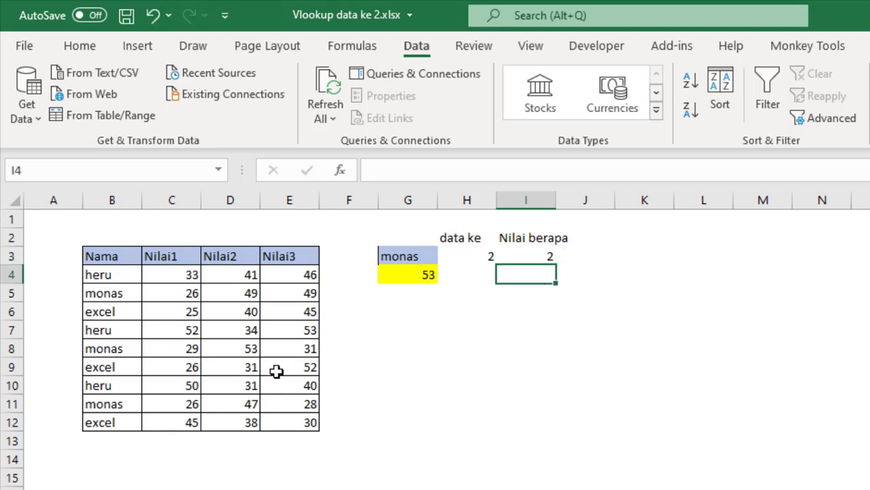
pyautogui.click(246, 351)
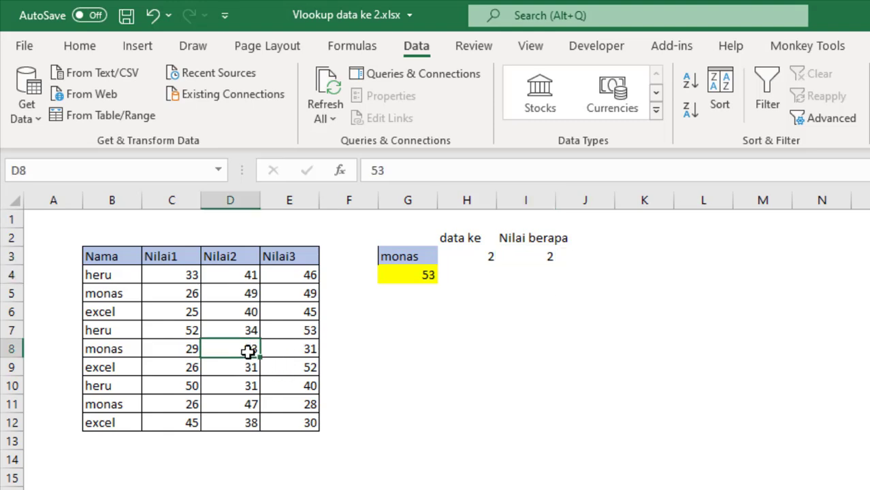
# - Choose 1 from I3's dropdown list and check G4's result against the Nilai1 value in C8
pyautogui.click(192, 350)
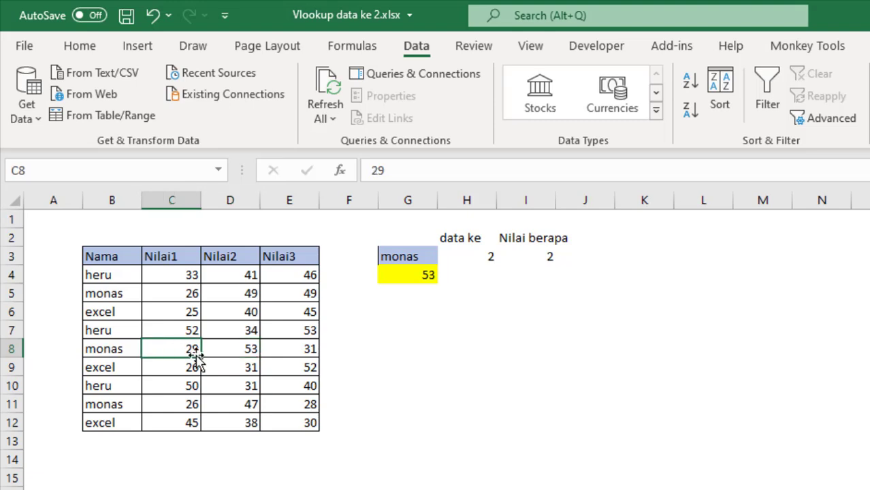
pyautogui.click(539, 254)
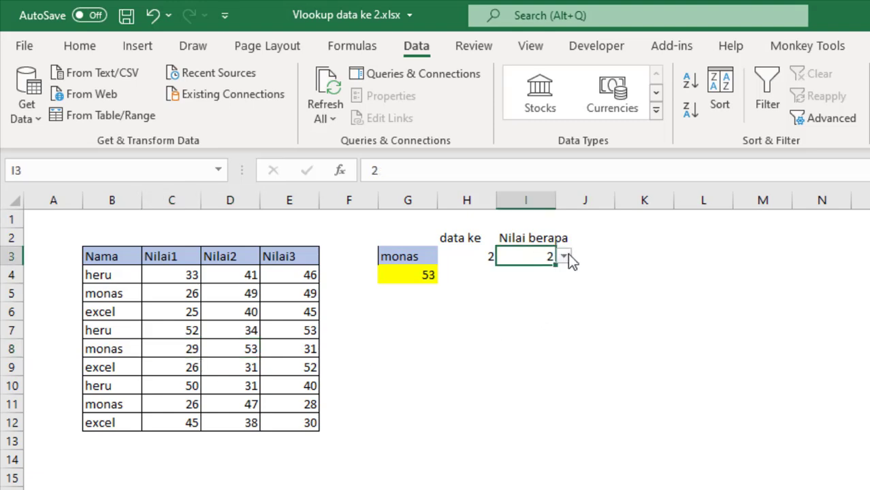
pyautogui.click(564, 256)
pyautogui.click(561, 271)
pyautogui.click(408, 274)
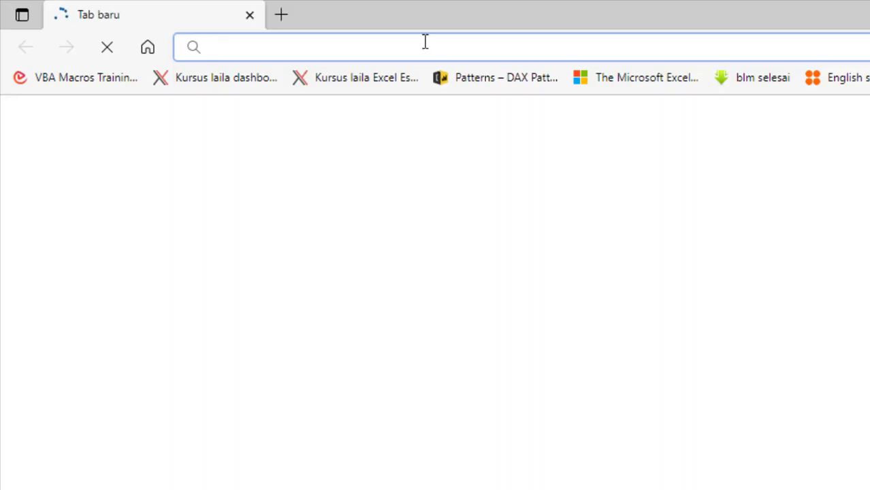
# - Switch to the web browser and open the Facebook group "Bantuan Macro/VBA Excel-Power pivot-Power Query-DAX (Indonesia)"
pyautogui.click(423, 41)
pyautogui.write('face')
pyautogui.press('Return')
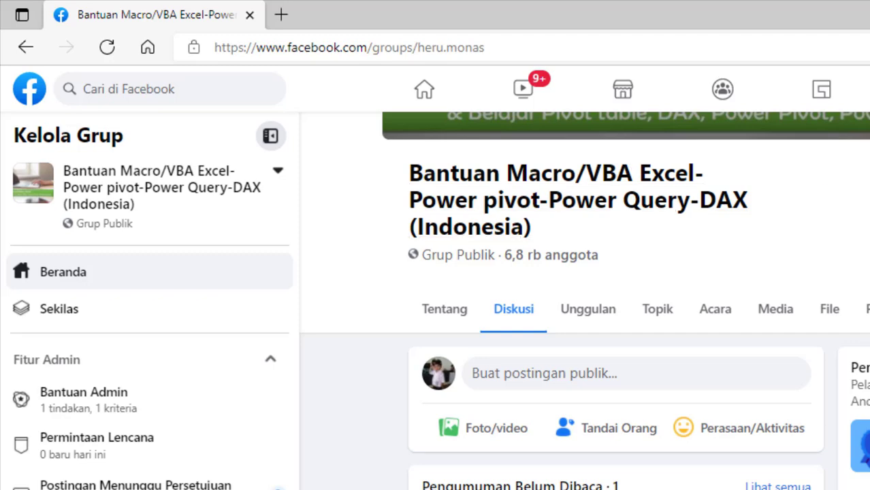
# - Look through the Facebook group's announcements, shared tutorial videos and member questions, ending back at the group header
pyautogui.scroll(2, 689, 305)
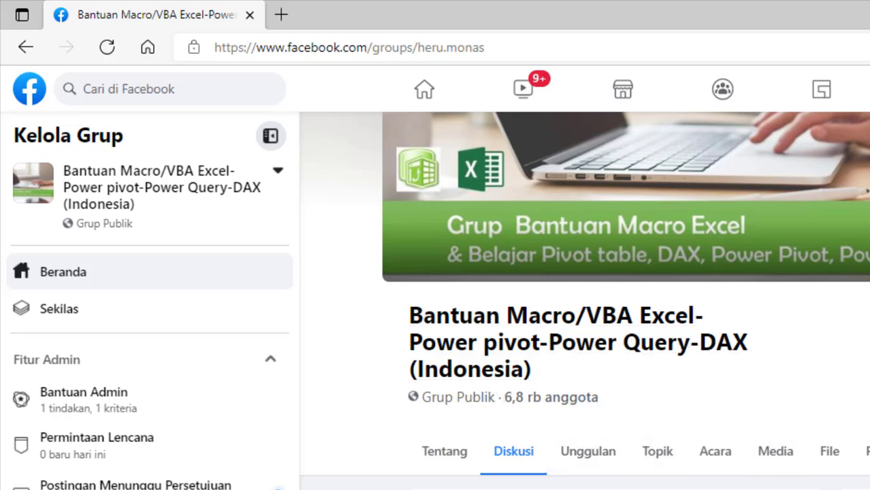
pyautogui.scroll(-10, 615, 310)
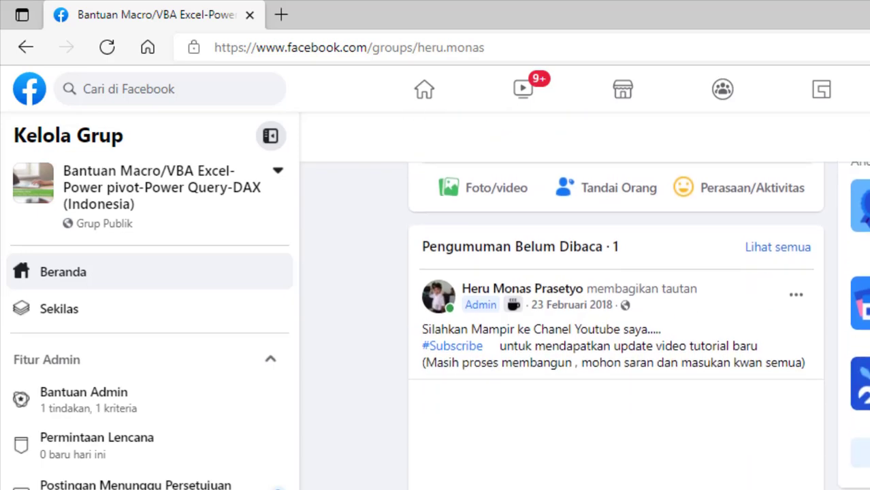
pyautogui.scroll(-5, 615, 325)
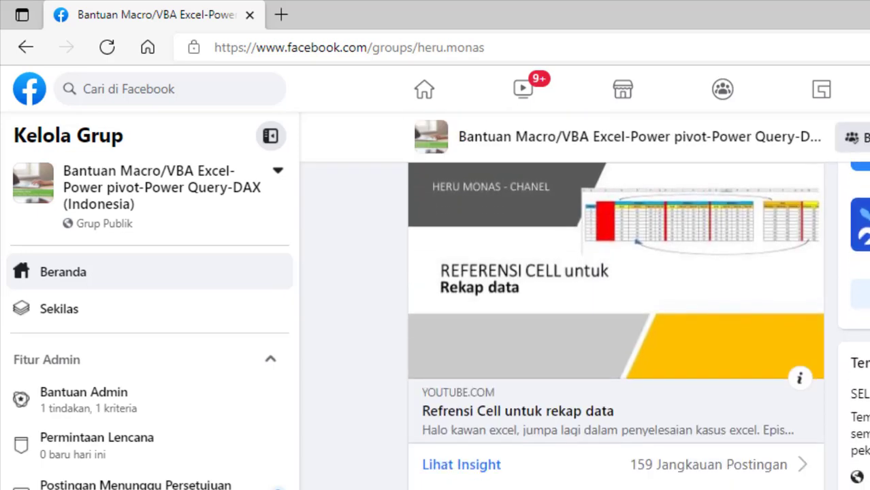
pyautogui.scroll(-10, 616, 325)
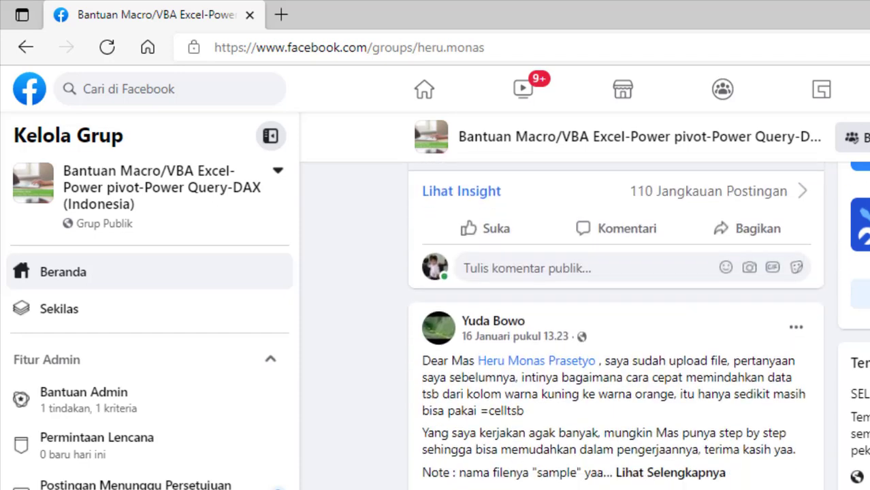
pyautogui.scroll(-10, 616, 325)
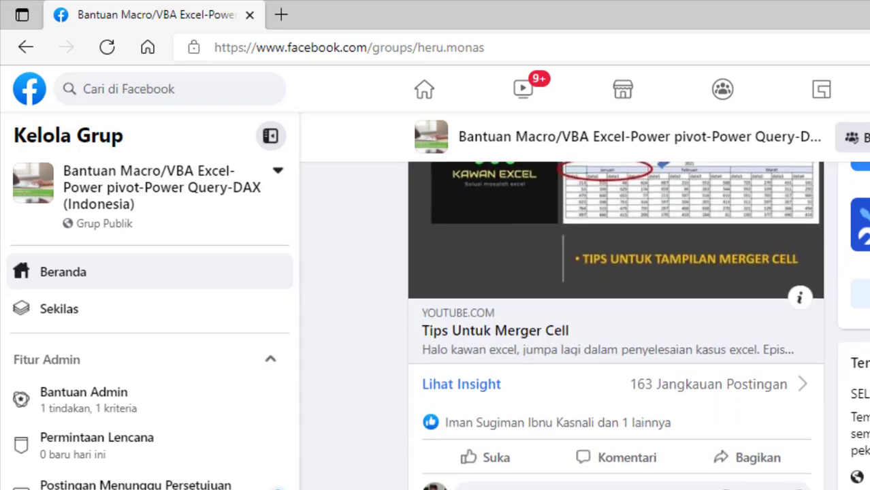
pyautogui.scroll(15, 616, 326)
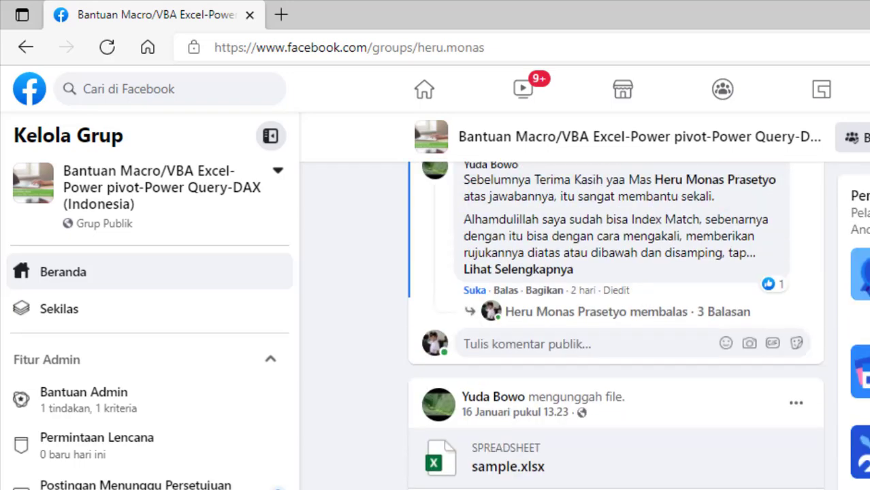
pyautogui.scroll(10, 615, 325)
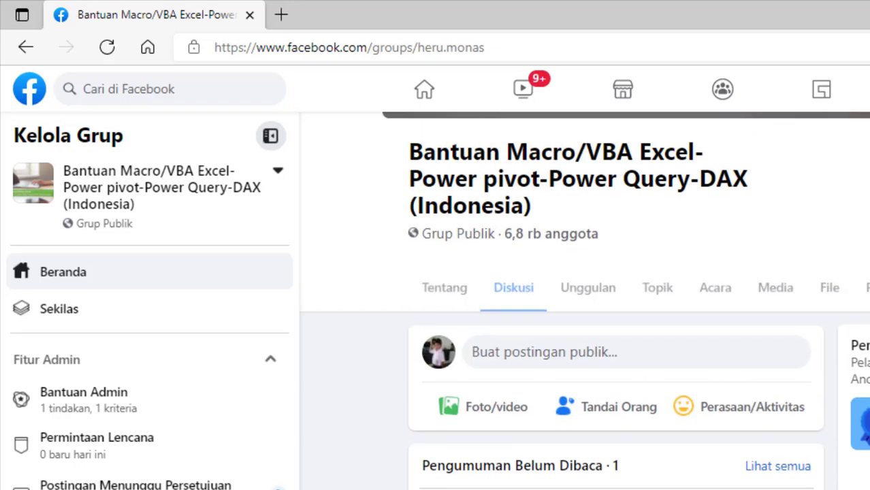